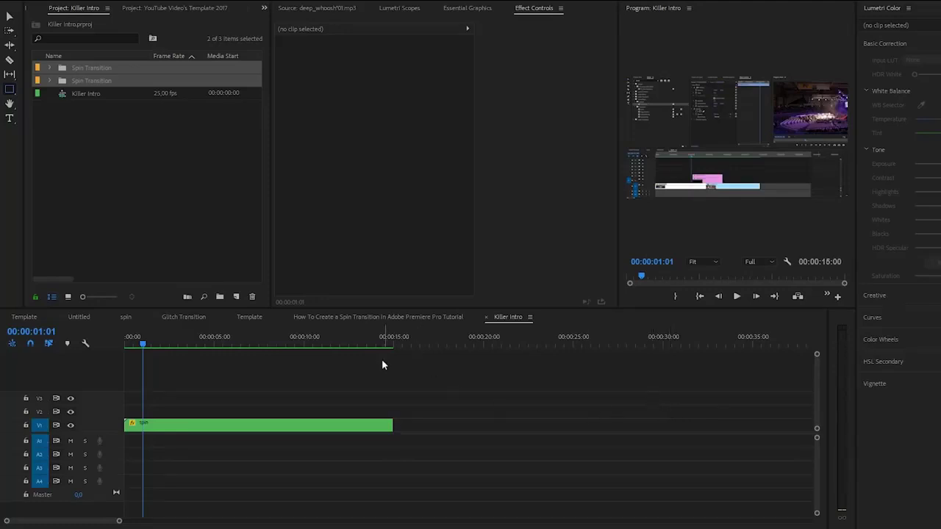
- Create a new adjustment layer and place it on V2 above the spin clip at the sequence start
click(246, 427)
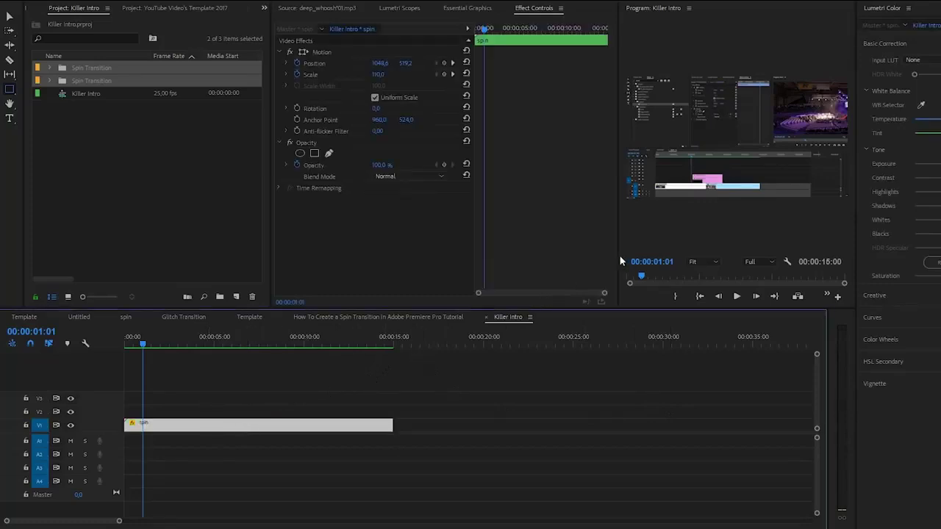
drag(620, 259, 488, 265)
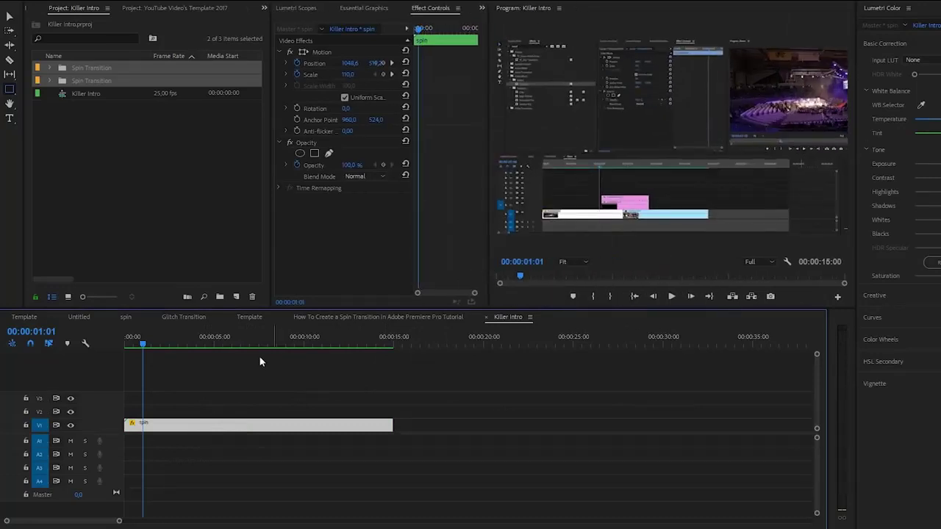
click(238, 297)
click(280, 347)
click(529, 303)
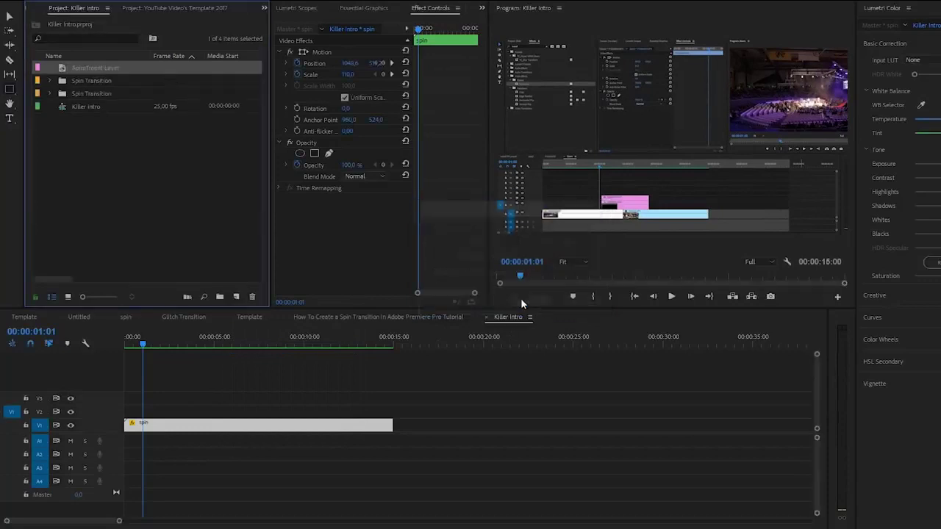
drag(99, 69, 246, 407)
- In Lumetri Color, set the adjustment layer's Exposure to -2,6 and Tint to 43,0
click(246, 417)
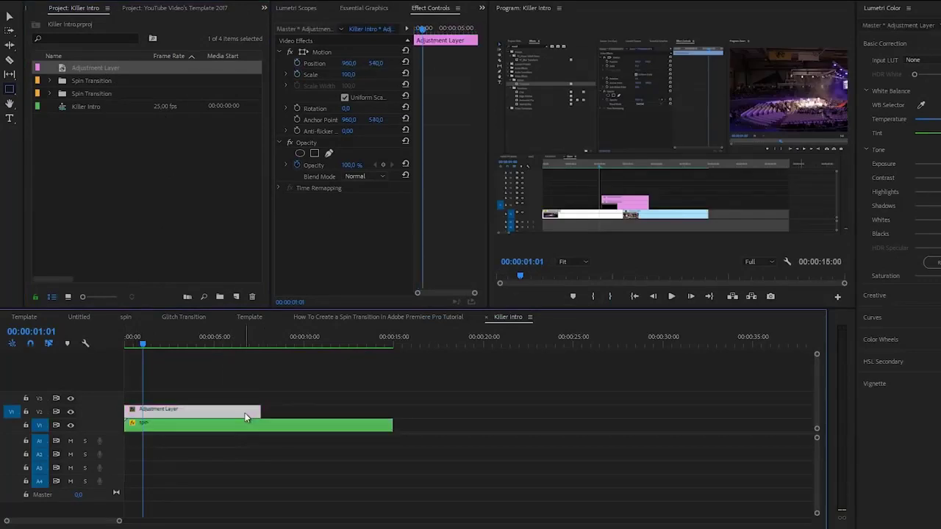
click(416, 34)
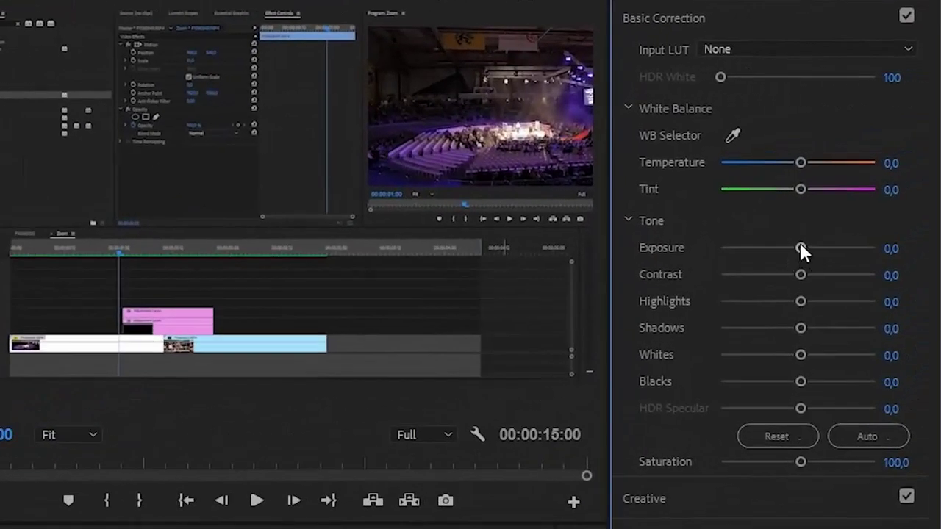
drag(800, 246, 756, 247)
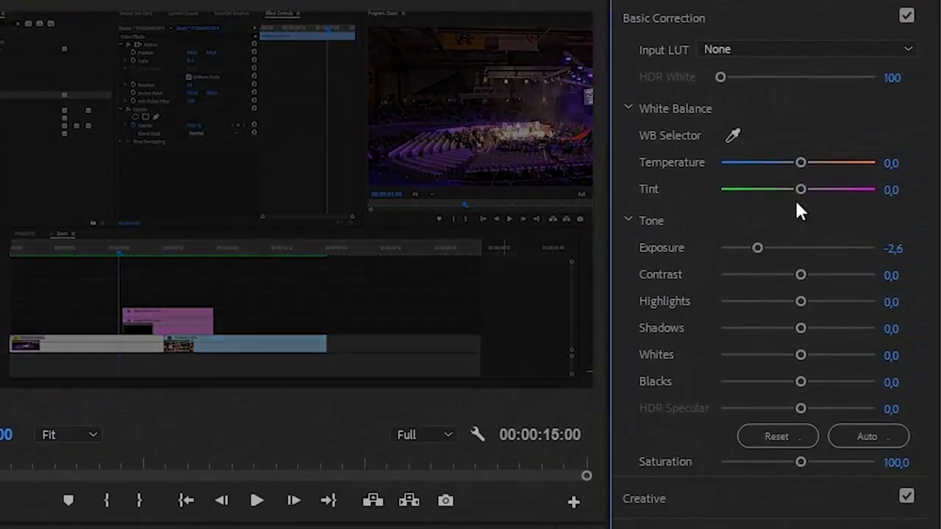
drag(800, 190, 832, 191)
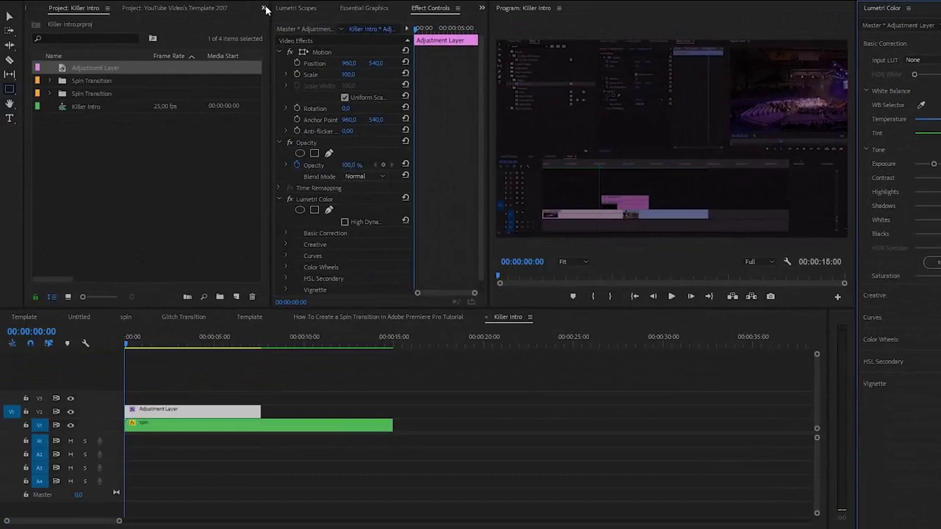
- Search the Effects panel for 'blur' and apply Gaussian Blur to the adjustment layer
click(264, 8)
click(287, 63)
click(122, 22)
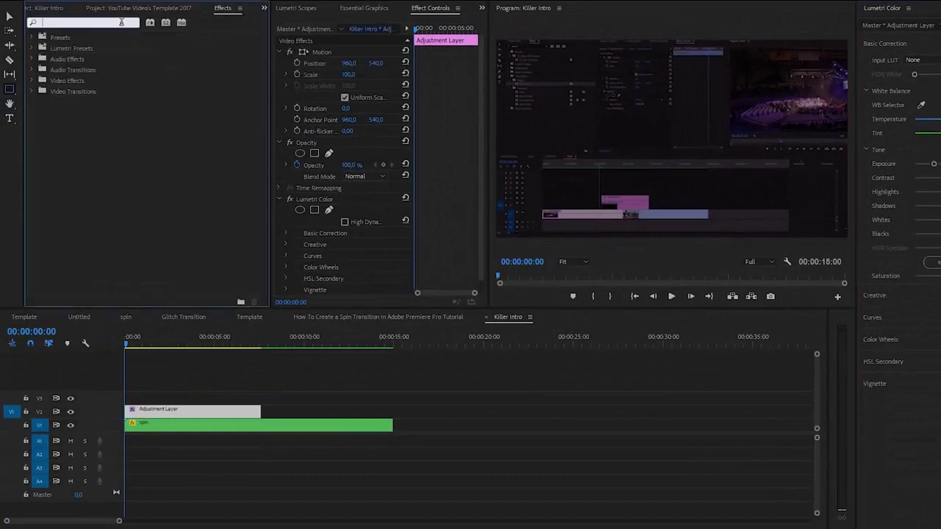
text(blur)
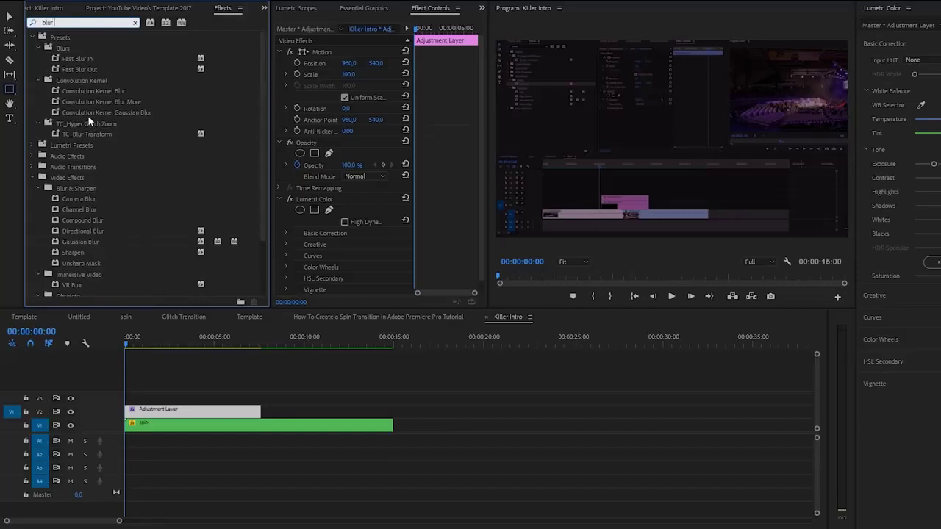
drag(78, 242, 189, 414)
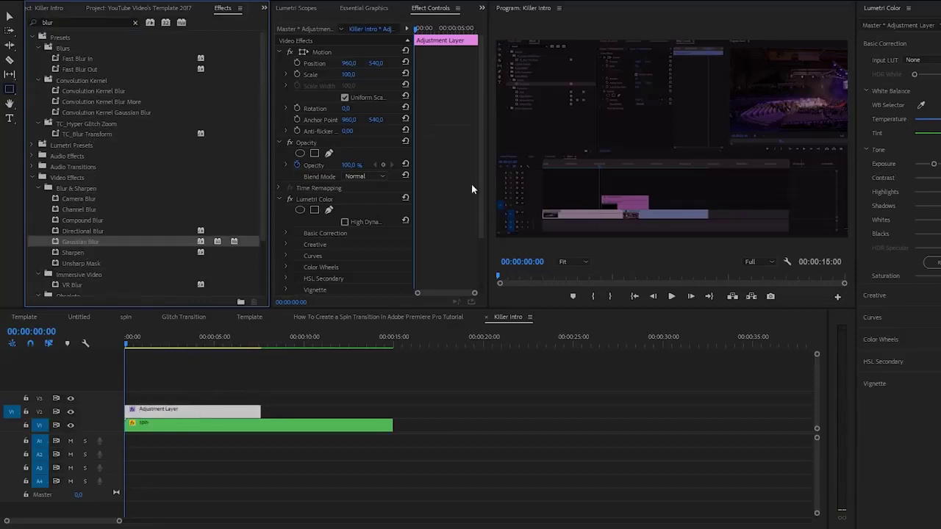
- Set Gaussian Blur's Blurriness to 50 and enable Repeat Edge Pixels
scroll(480, 212, down, 3)
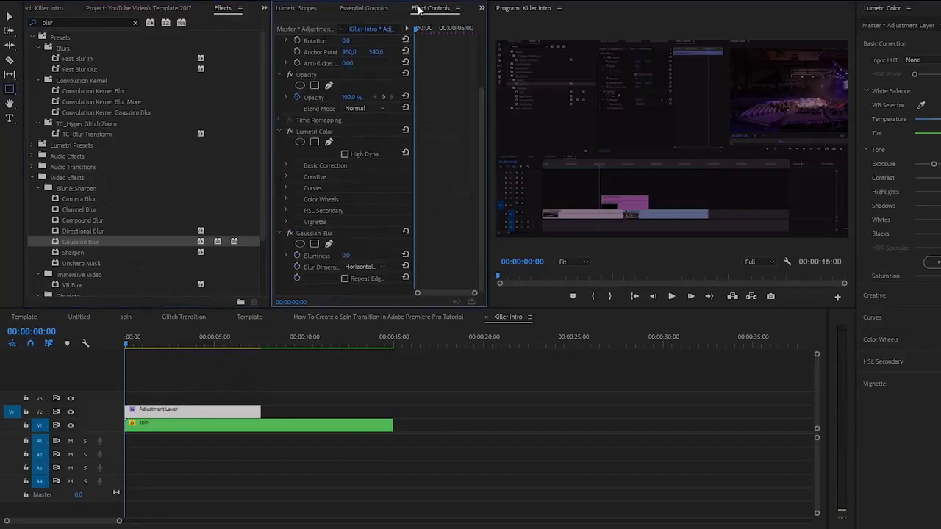
click(345, 255)
text(50)
key(Return)
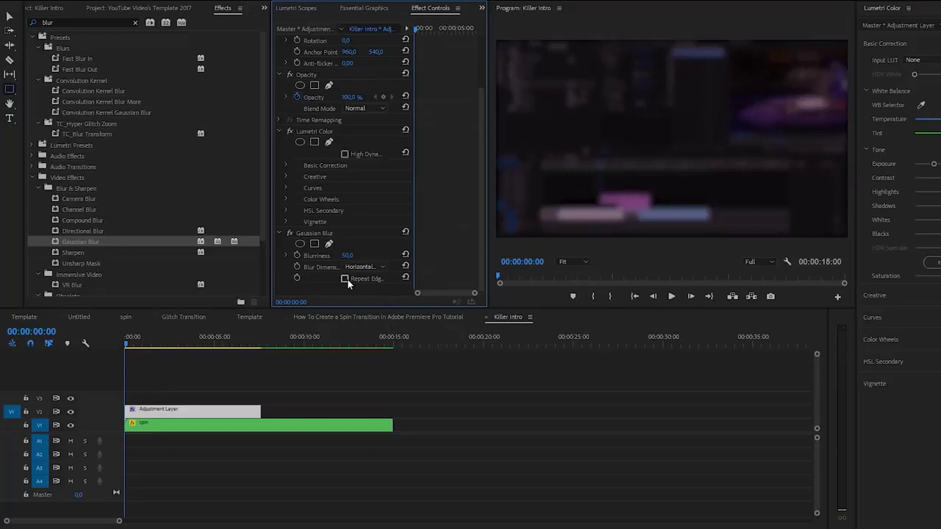
click(345, 279)
drag(119, 521, 52, 522)
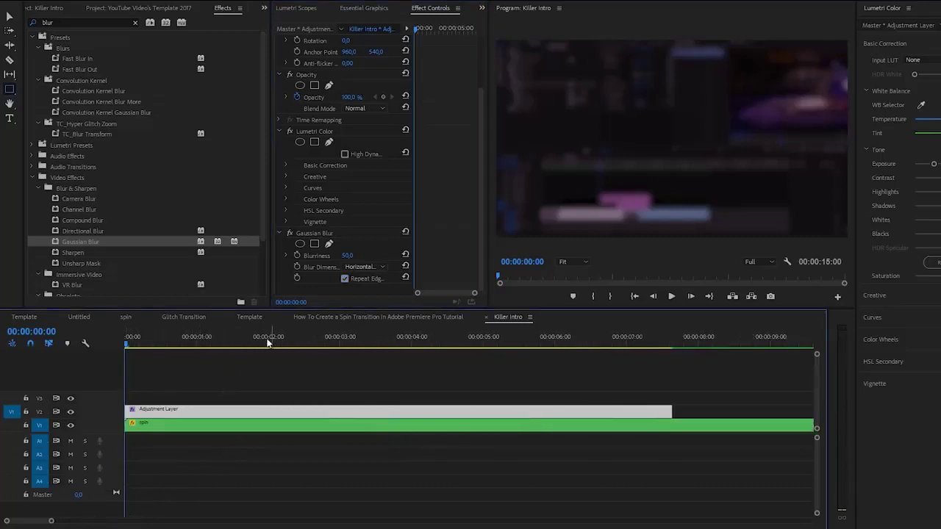
- At 00:00:02:00, add keyframes for Blurriness, Tint and Exposure
click(267, 343)
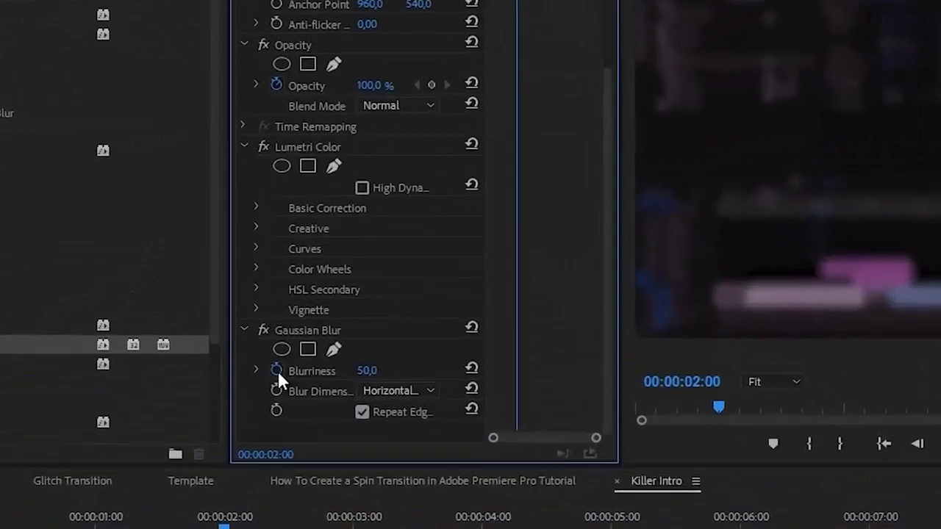
click(297, 256)
click(245, 223)
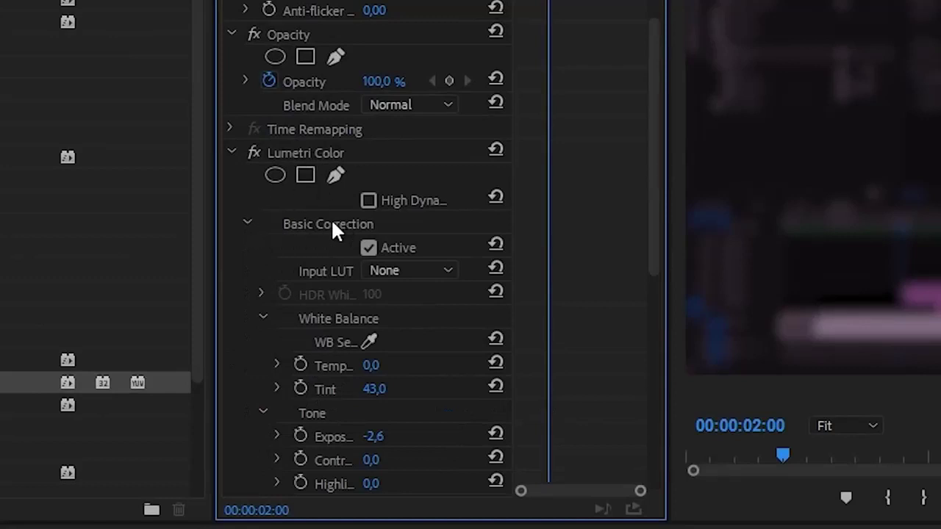
click(301, 387)
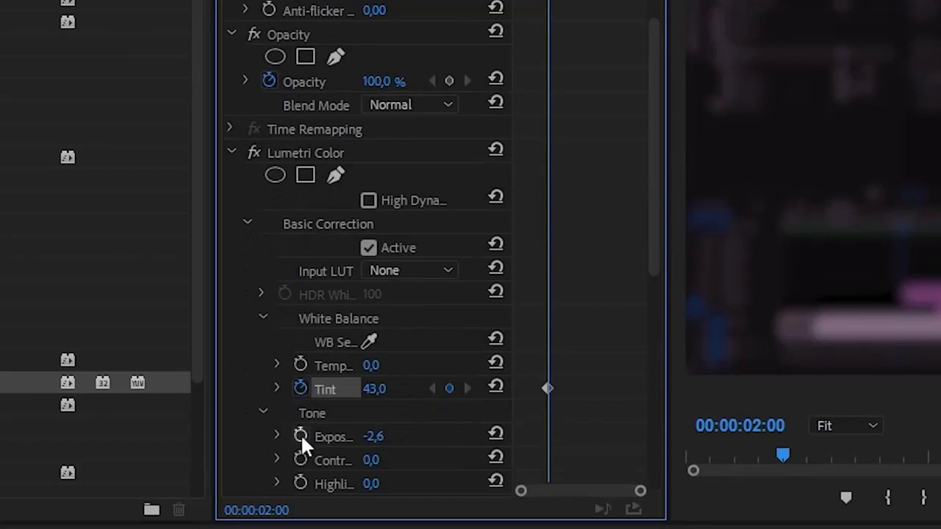
click(302, 436)
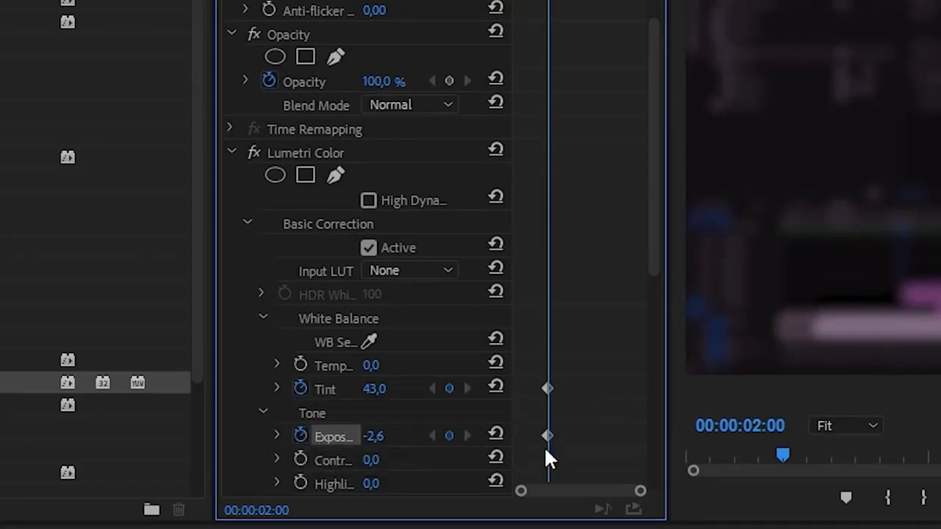
drag(653, 236, 666, 462)
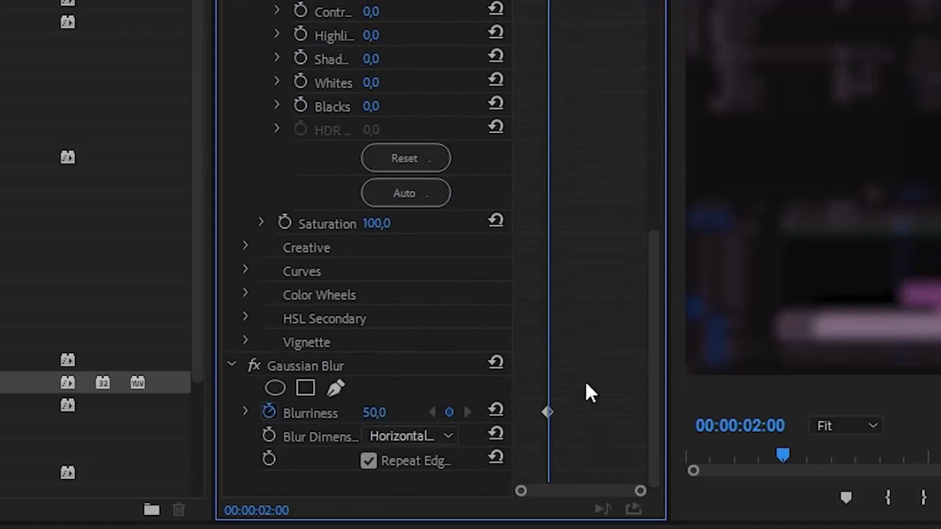
- At 00:00:00:00, set Blurriness, Tint and Exposure to 0, then preview the animated intro
key(Home)
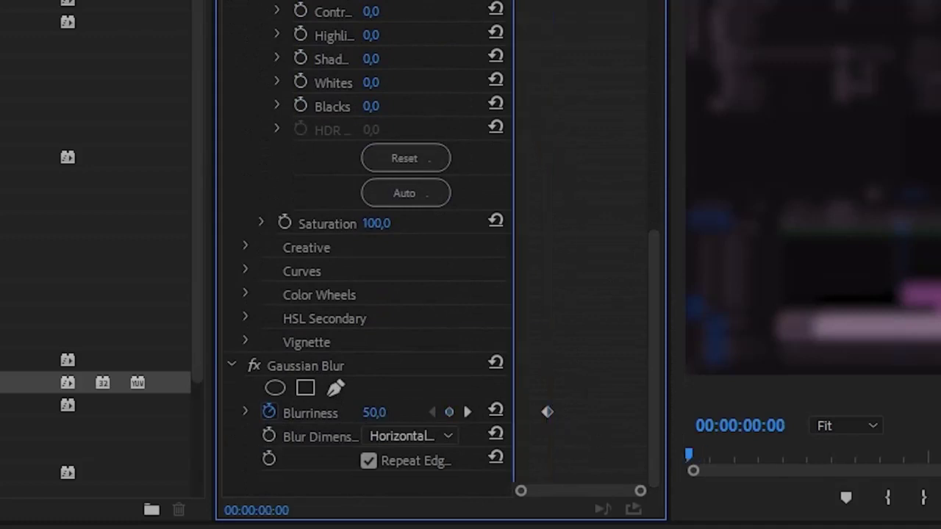
click(374, 413)
text(0)
key(Return)
drag(647, 363, 629, 178)
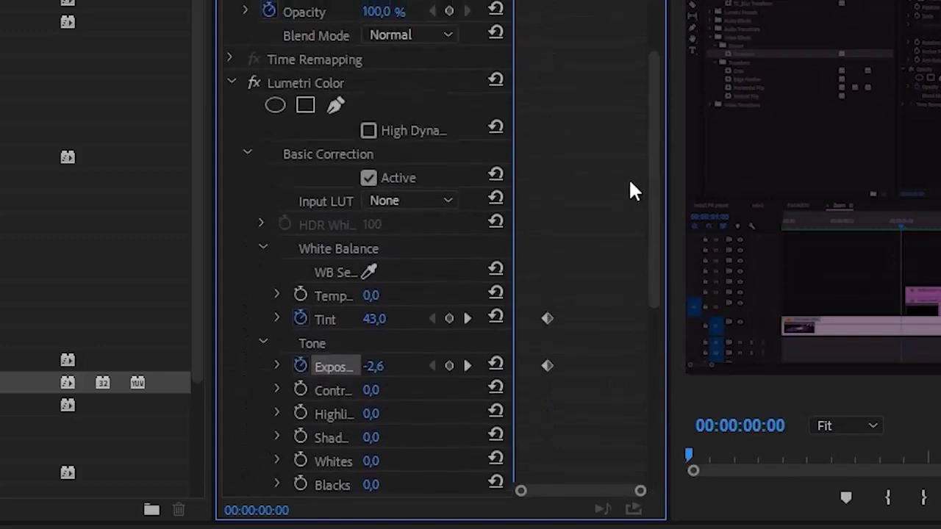
click(496, 317)
click(496, 365)
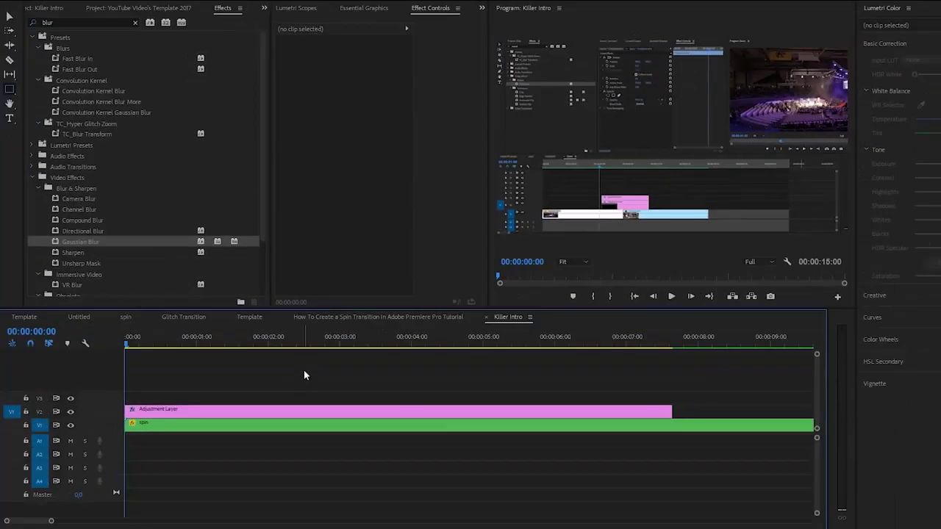
key(space)
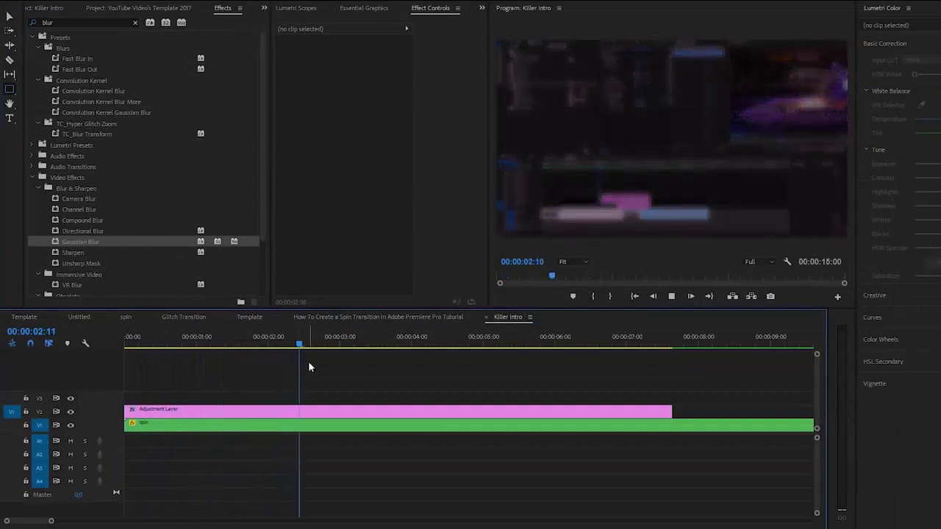
key(space)
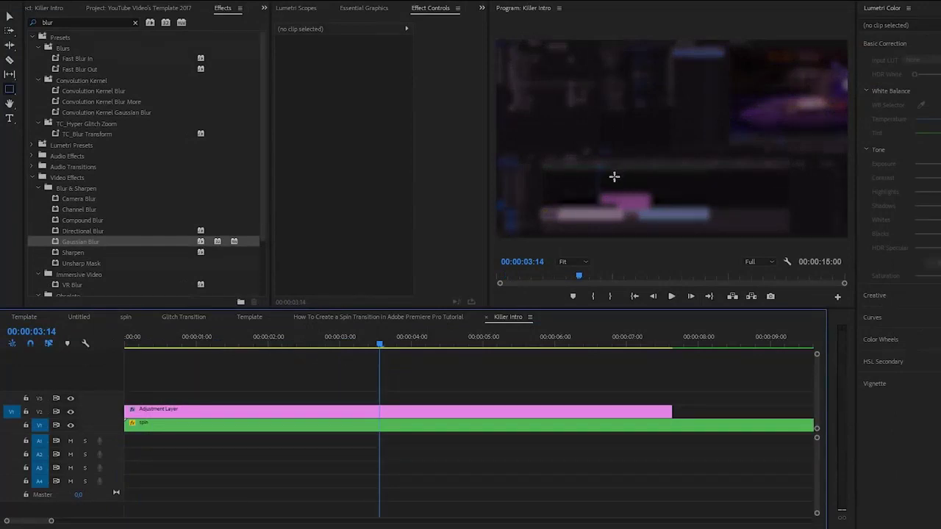
drag(354, 342, 394, 343)
- Add a text title reading 'I'M AWESOME' in the centre of the preview
click(9, 118)
click(629, 132)
text(I'M AWESOME)
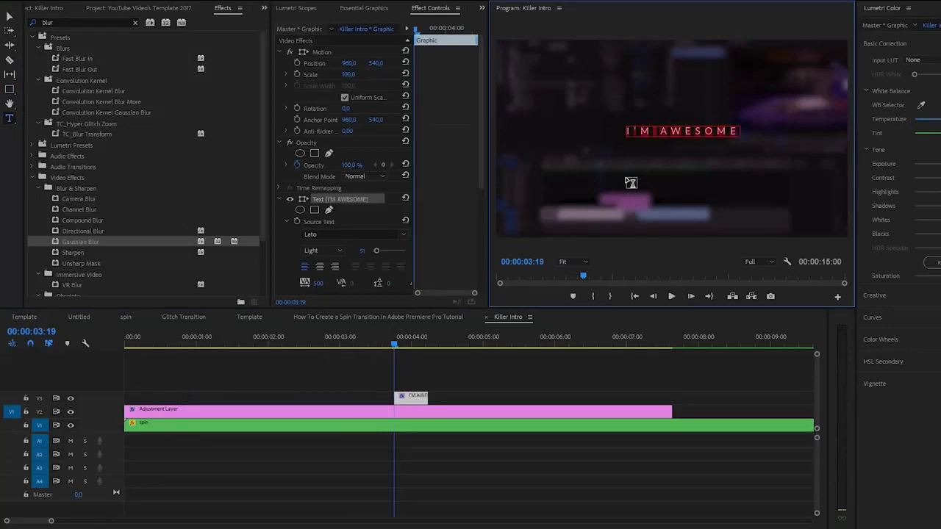
drag(481, 176, 478, 206)
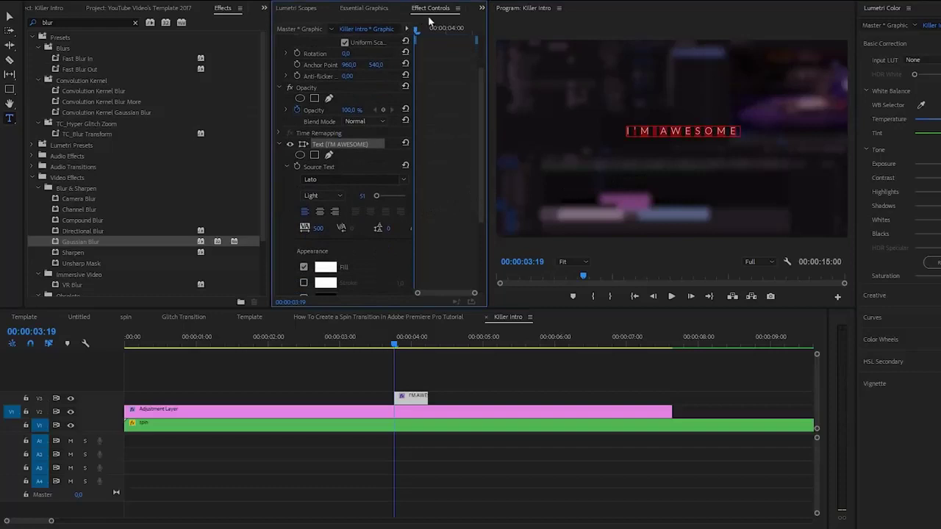
- Set the title's font style to Bold and centre-align the text
scroll(481, 153, down, 1)
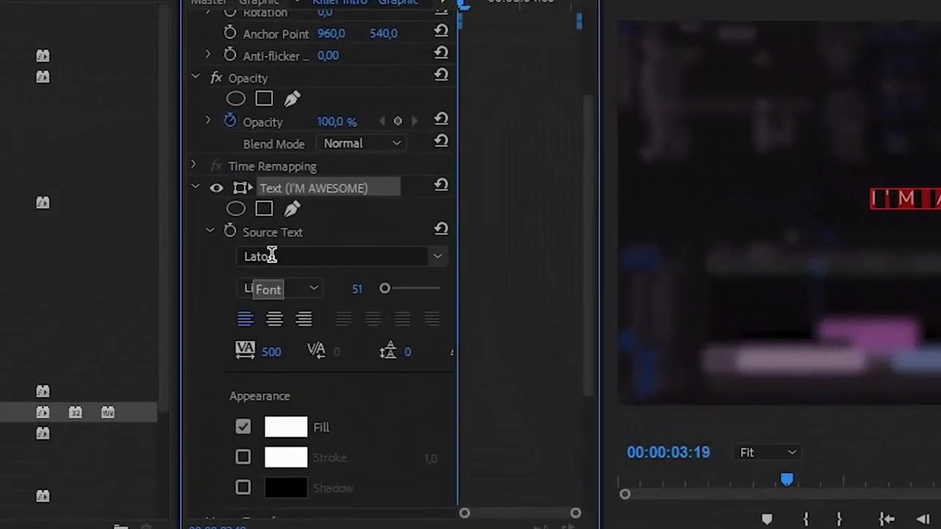
click(314, 289)
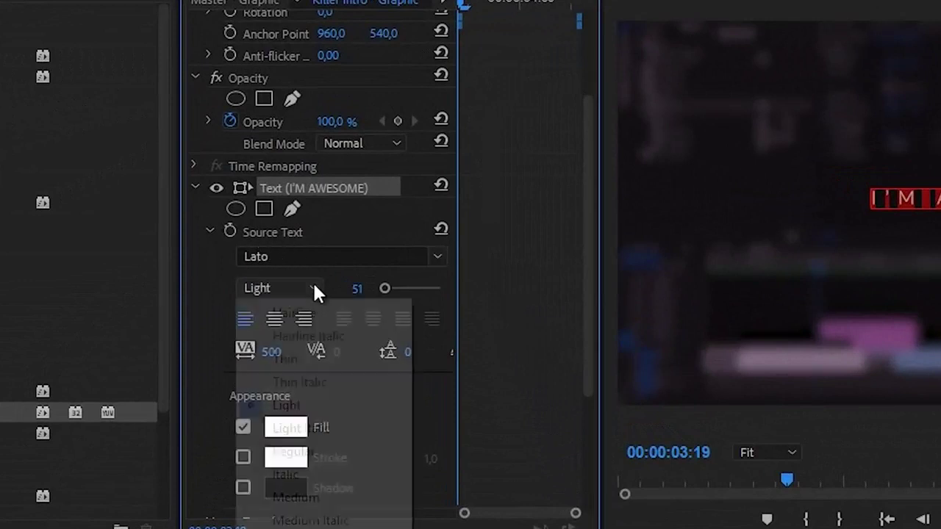
click(302, 526)
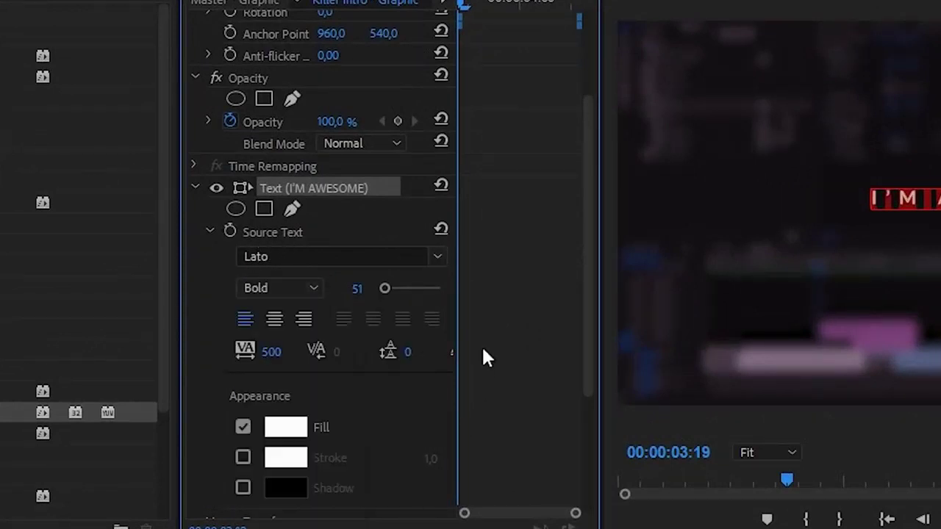
drag(588, 291, 587, 335)
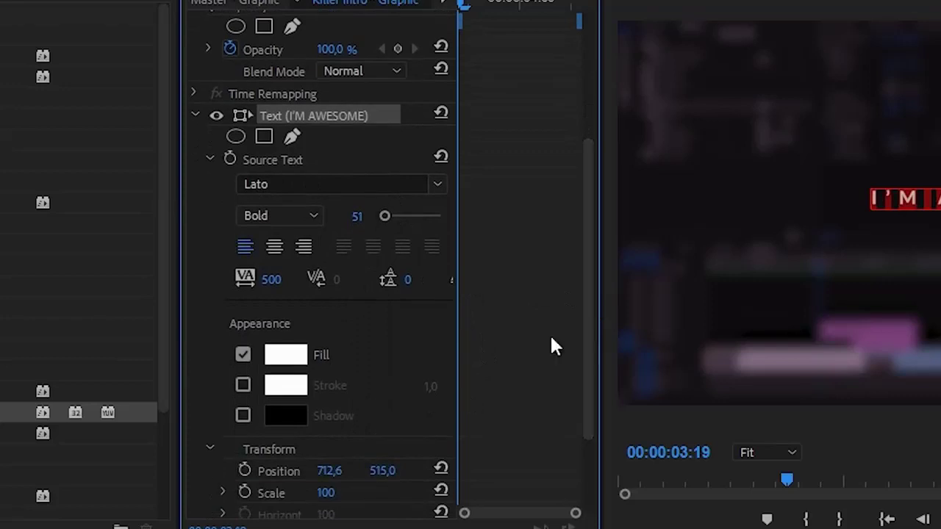
click(277, 243)
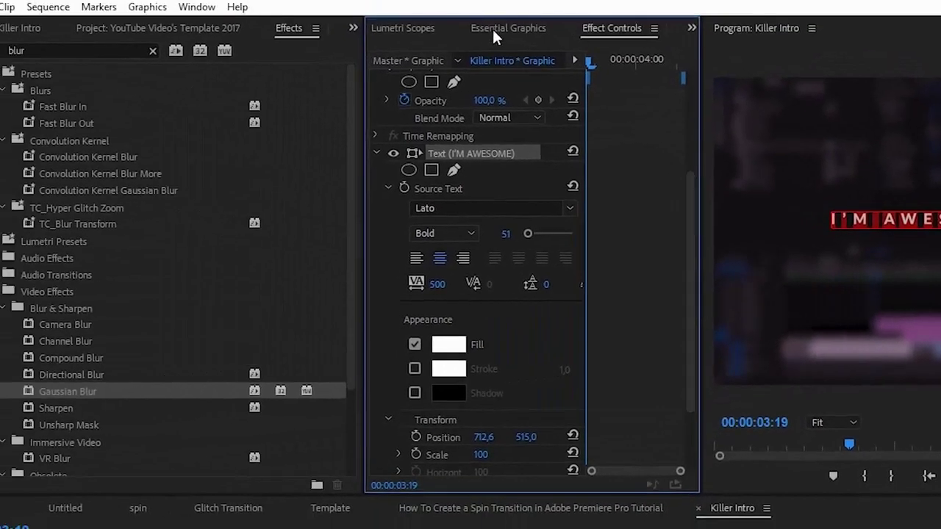
- In Essential Graphics, align the title to vertical and horizontal centre of the frame
click(498, 29)
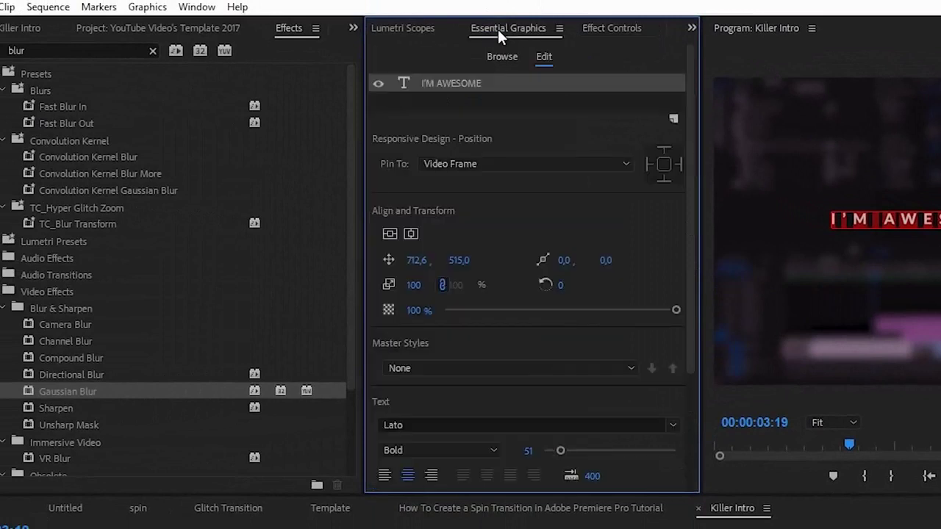
click(198, 7)
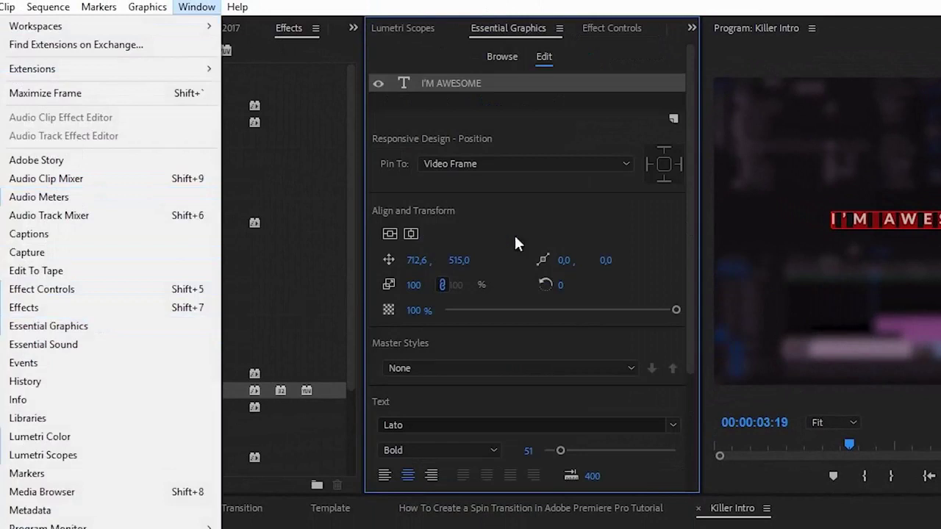
click(436, 84)
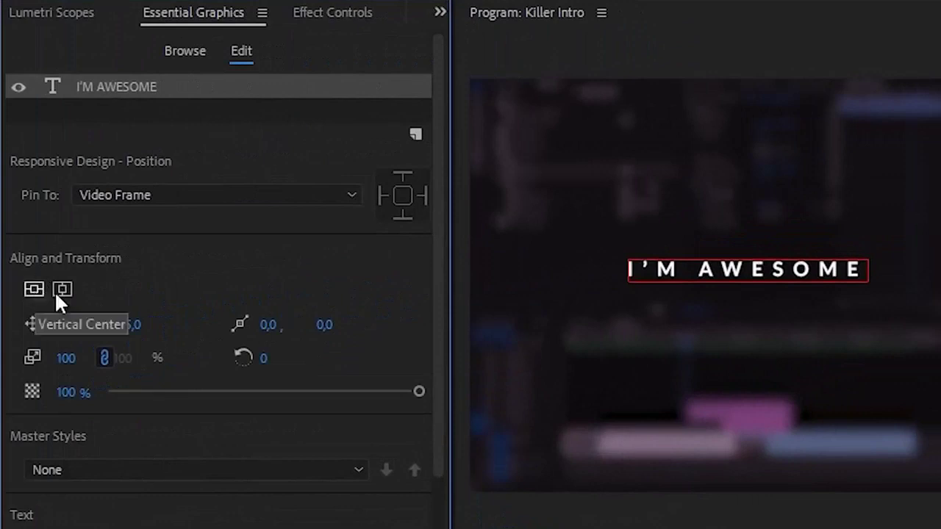
click(39, 289)
click(67, 288)
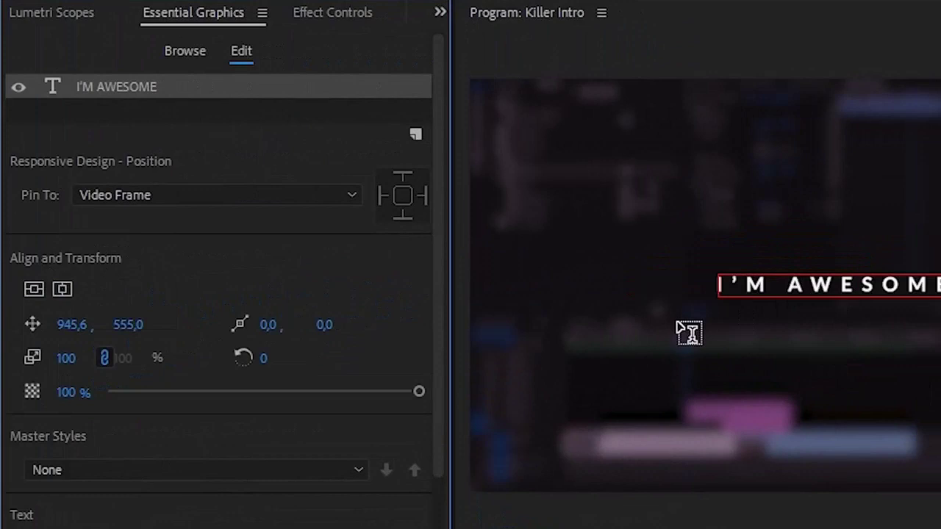
- Return to Effect Controls and widen its properties and keyframe areas
click(330, 15)
drag(452, 167, 601, 171)
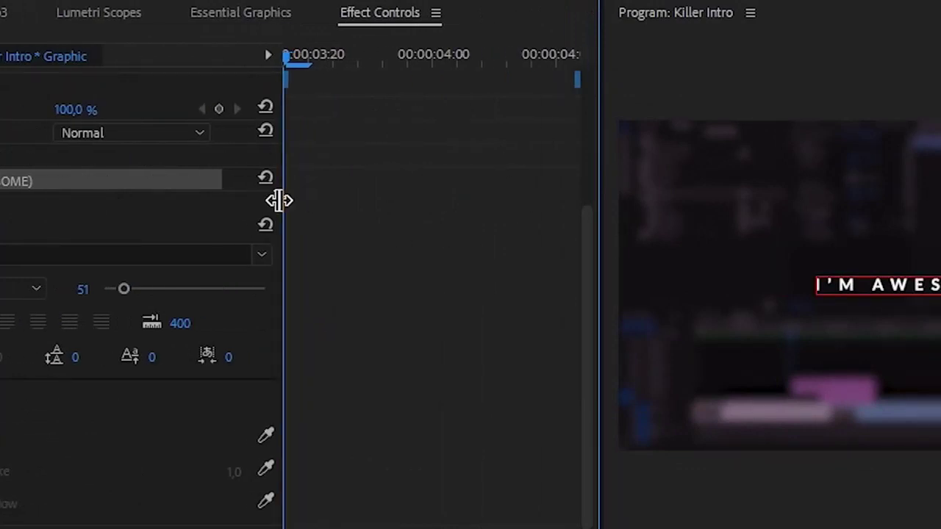
drag(281, 199, 212, 203)
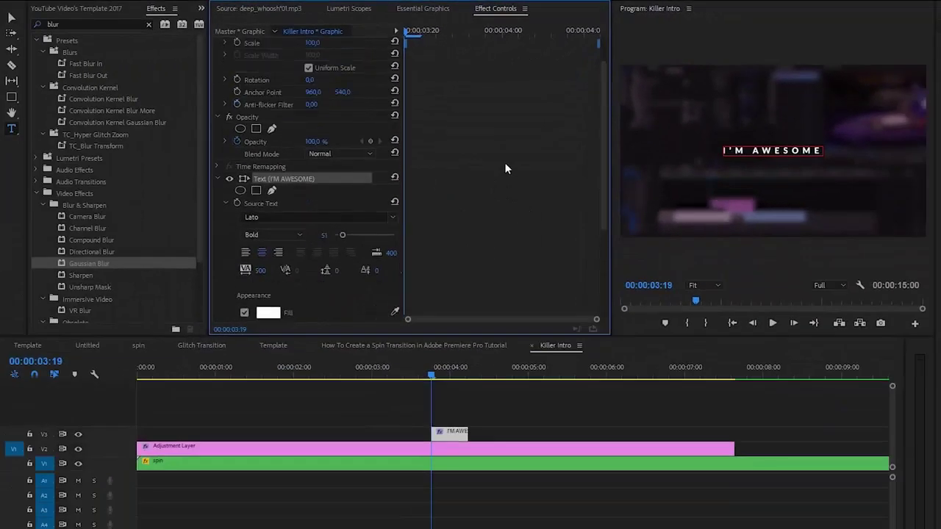
scroll(505, 169, up, 2)
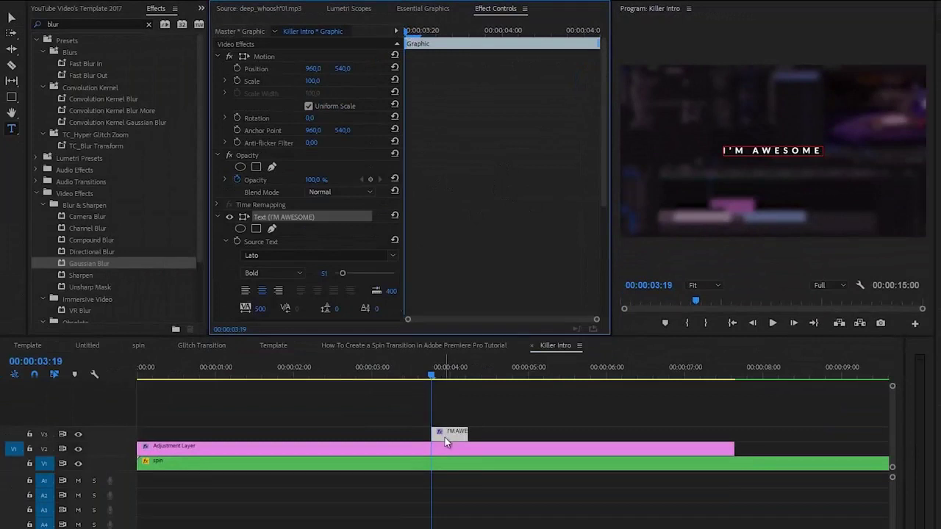
- Stretch the title clip from 00:00 to about 7 seconds and set font size to 75
drag(433, 434, 108, 429)
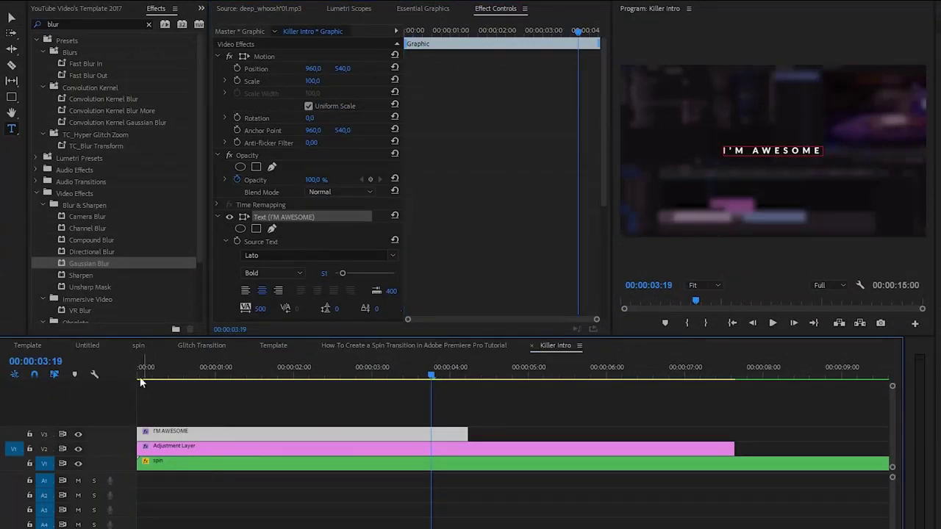
drag(468, 432, 684, 433)
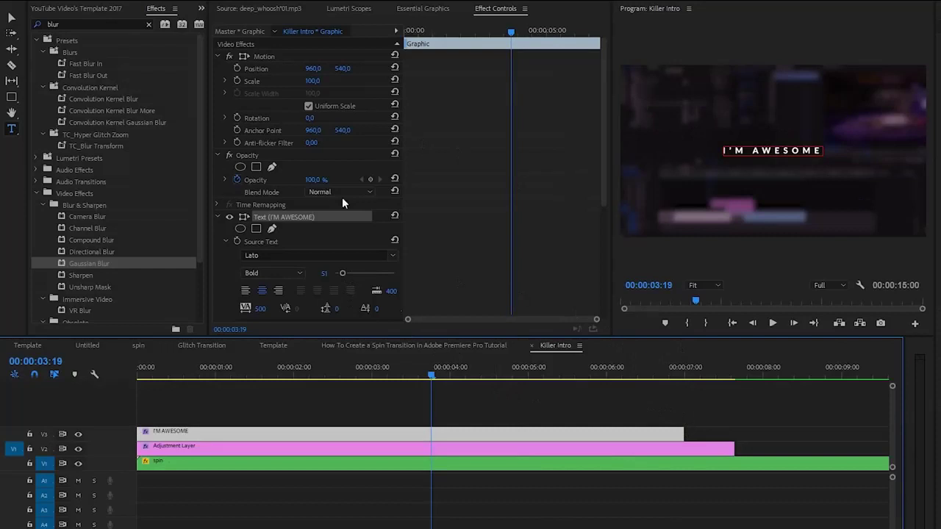
drag(344, 271, 345, 270)
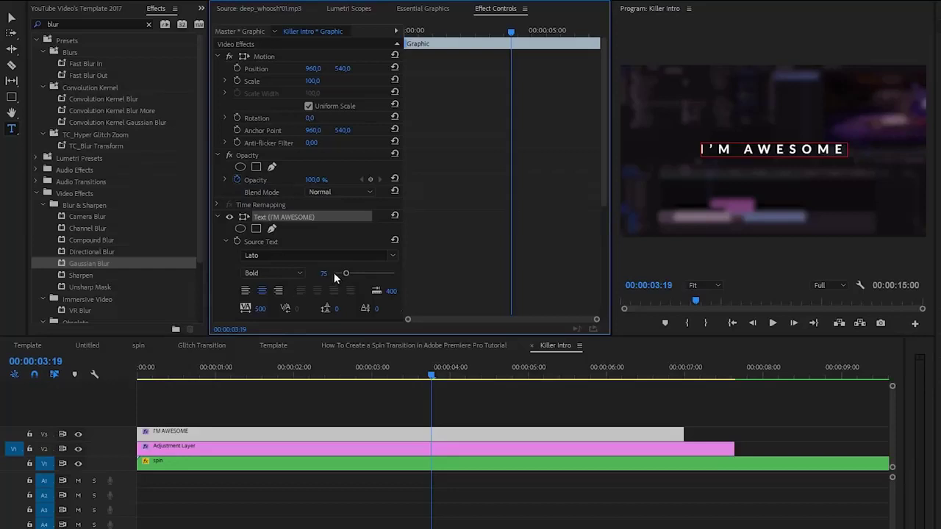
drag(428, 28, 397, 57)
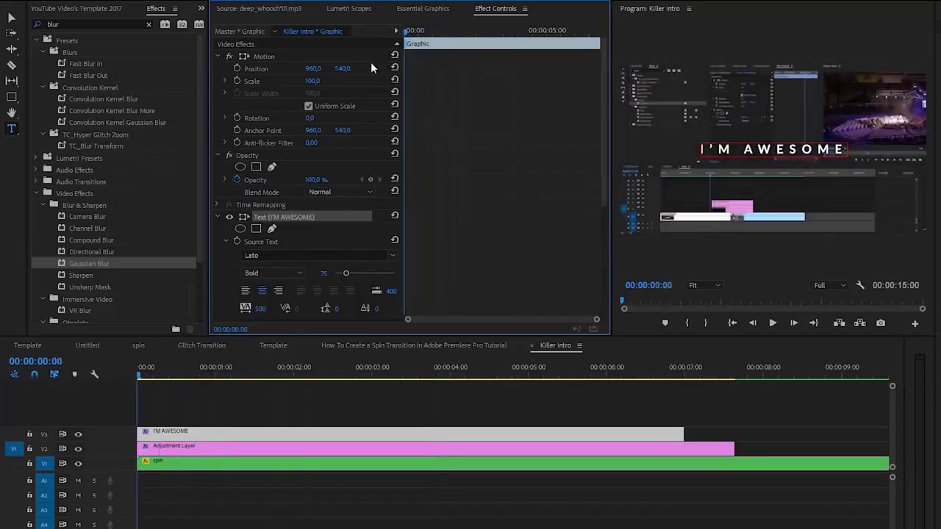
- Keyframe the title's Position at 2 seconds and lower it at the start so it rises in
click(294, 374)
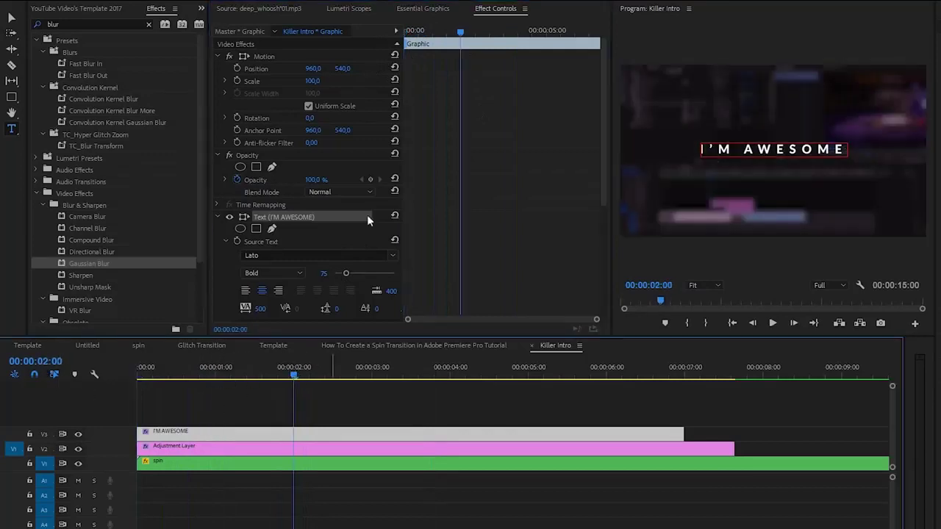
click(237, 68)
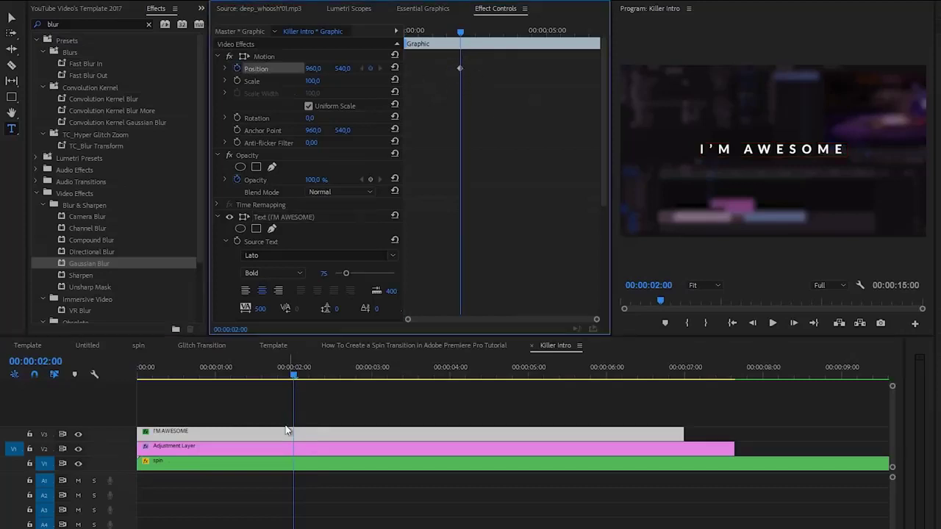
drag(428, 36, 389, 46)
drag(344, 70, 621, 85)
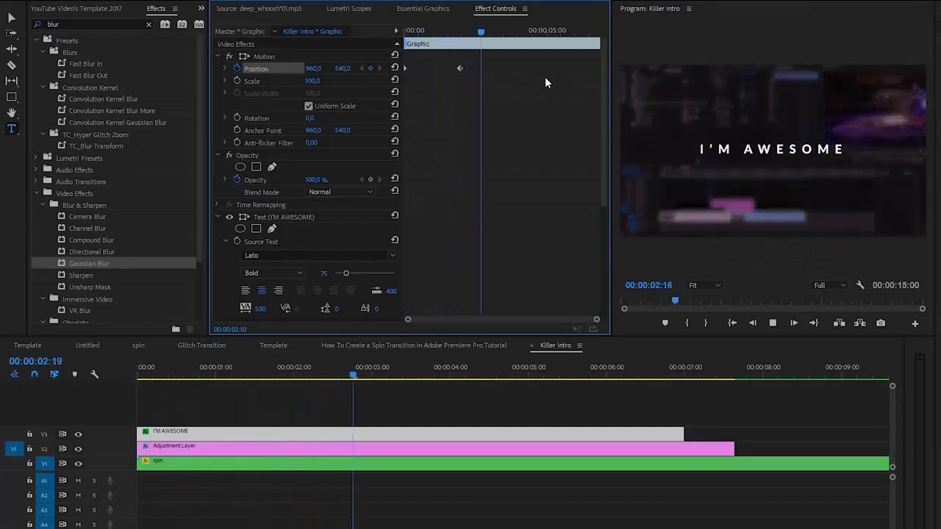
key(space)
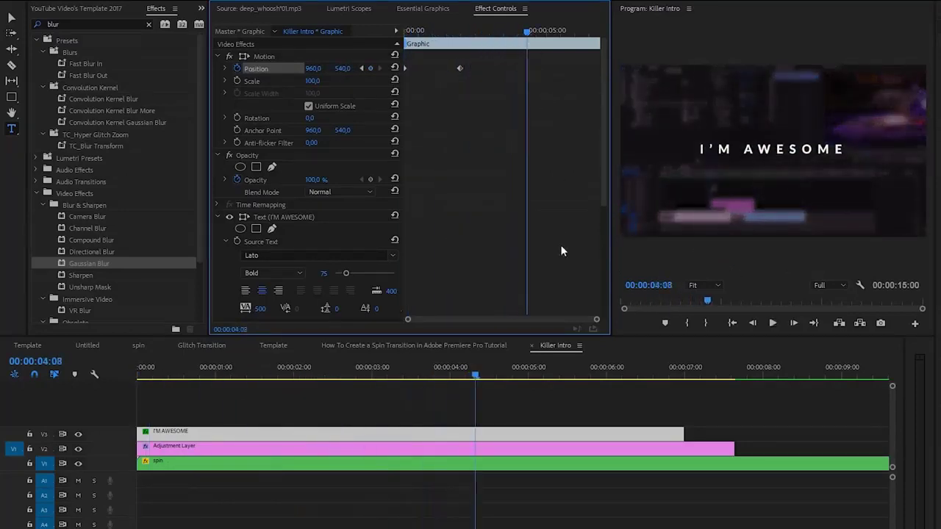
- Add a hold Position keyframe at 5 seconds, raise the title out of frame at clip end, and select the keyframes
drag(531, 38, 554, 42)
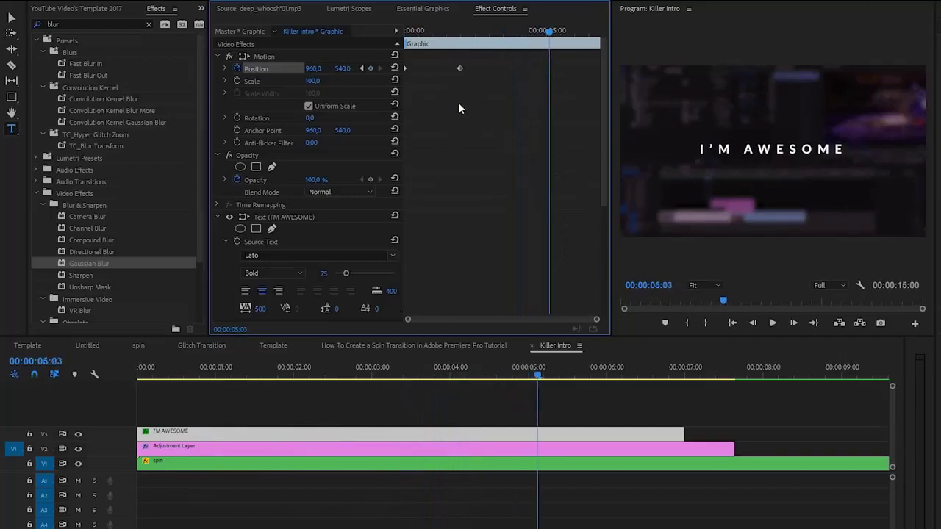
key(Left)
key(Left)
key(Left)
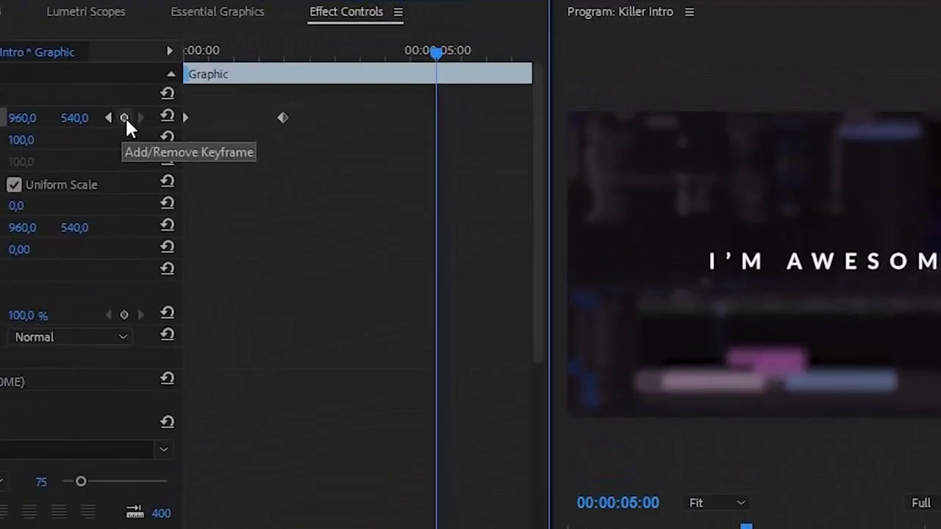
click(125, 118)
drag(452, 53, 533, 62)
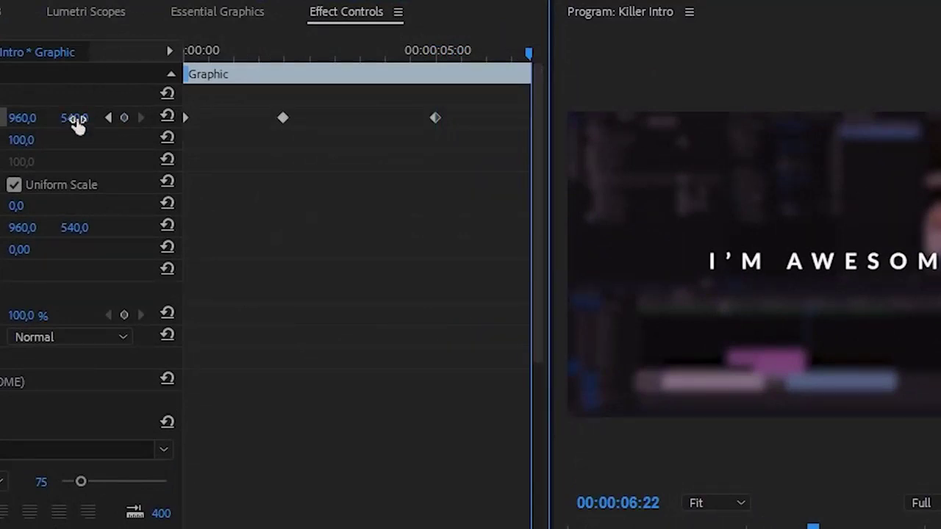
drag(49, 123, 19, 124)
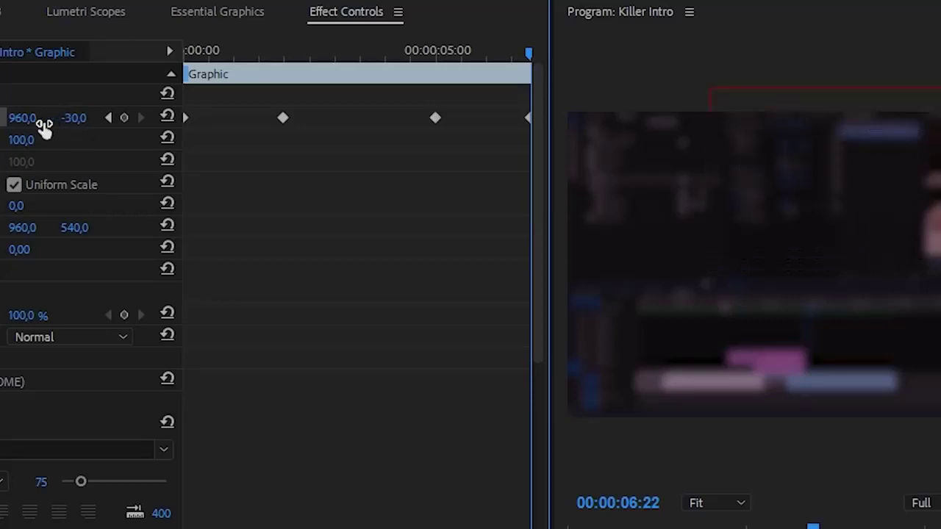
key(Up)
key(Up)
key(space)
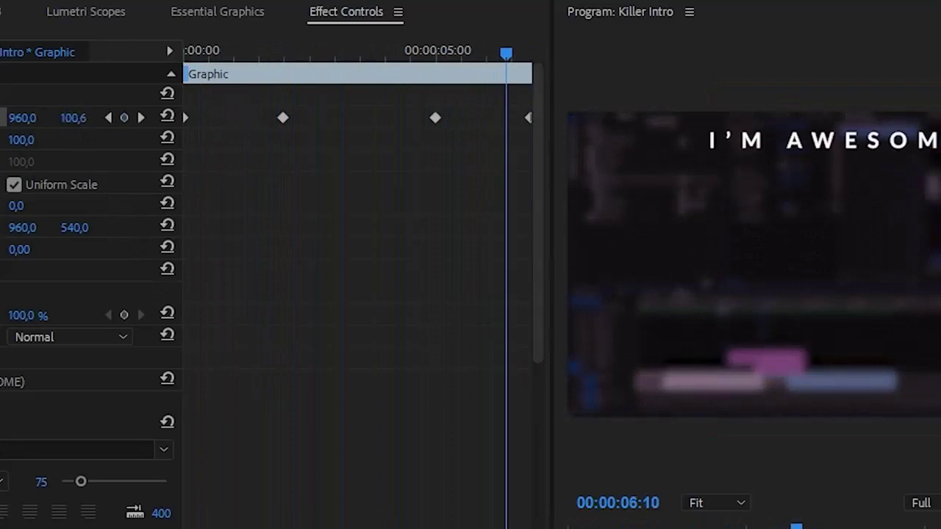
drag(528, 50, 396, 50)
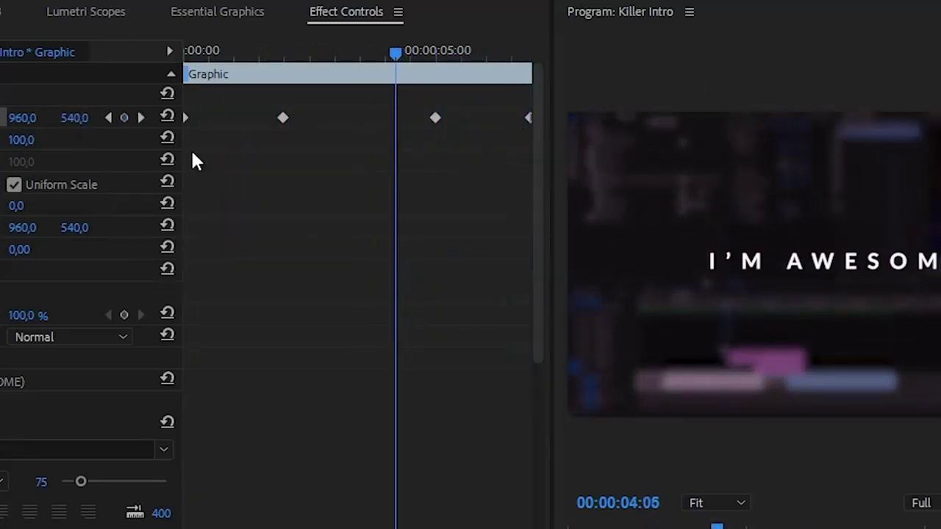
drag(185, 140, 650, 90)
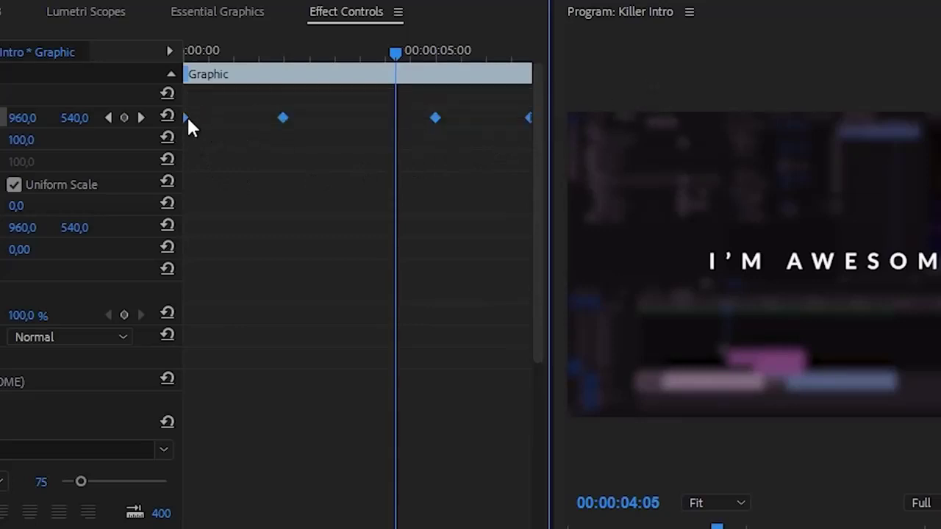
- Apply Bezier easing to the selected Position keyframes and save the project
right_click(286, 117)
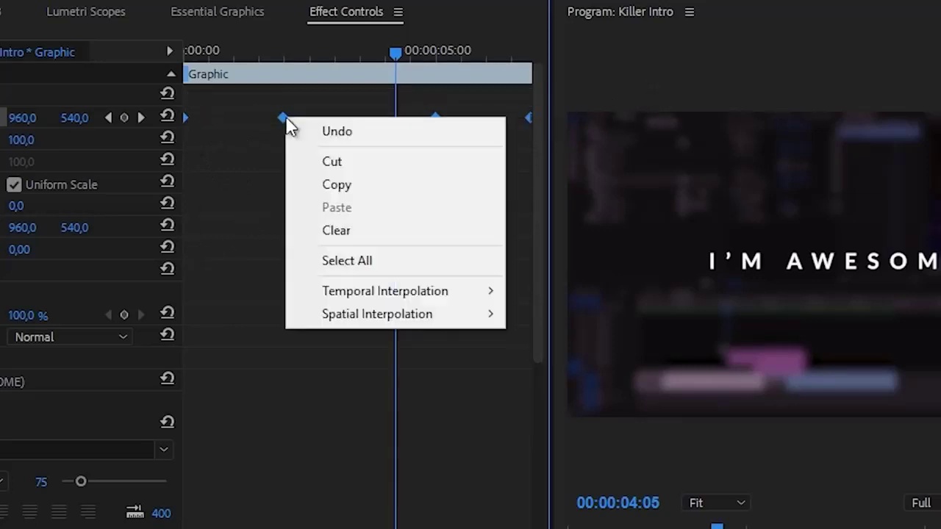
mouse_move(383, 291)
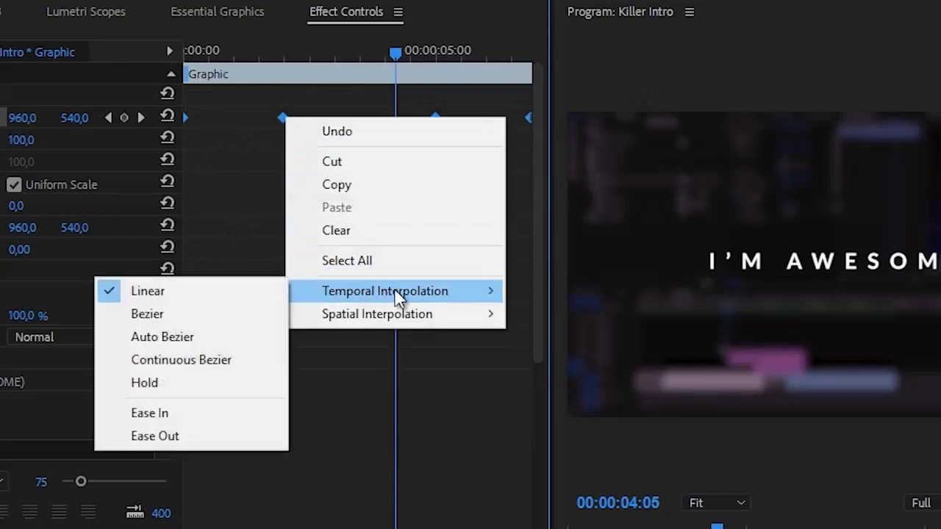
click(144, 314)
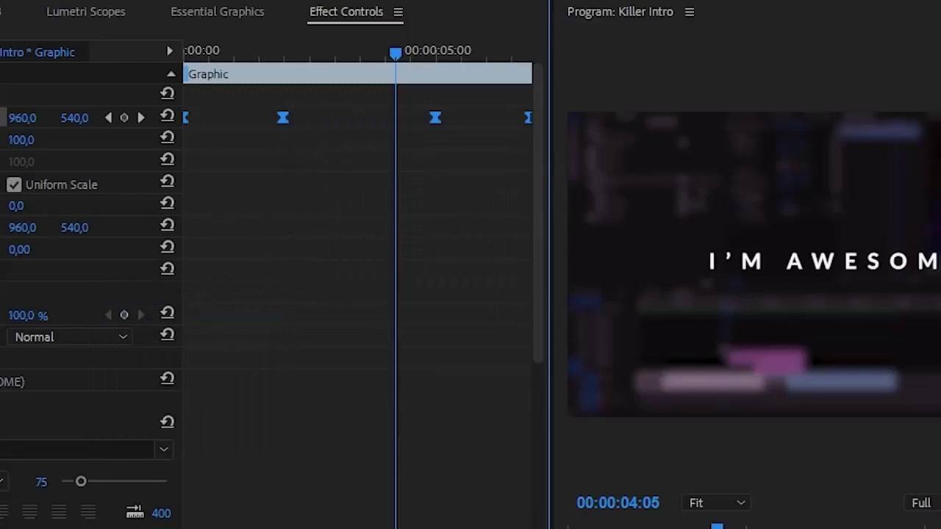
key(ctrl+s)
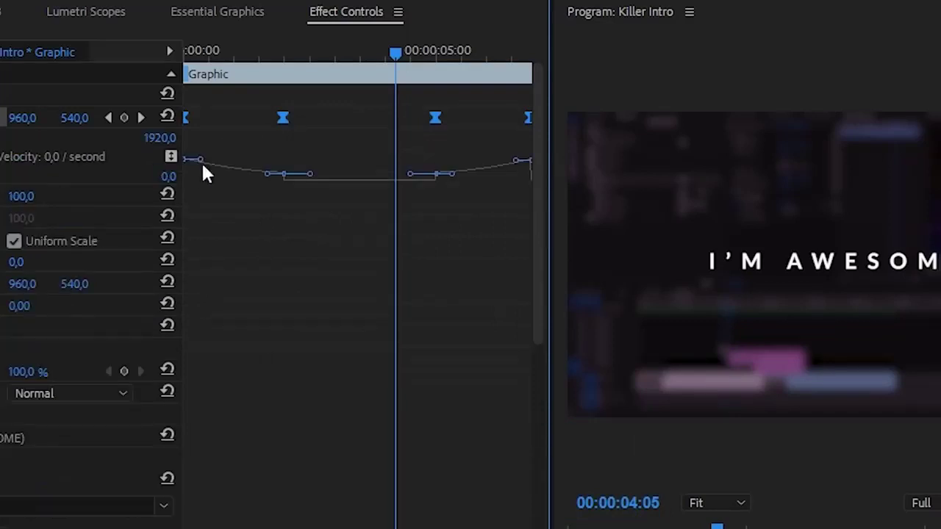
- Drag the velocity-graph Bezier handles to create sharp speed peaks at the start and end, then preview
click(248, 140)
click(282, 118)
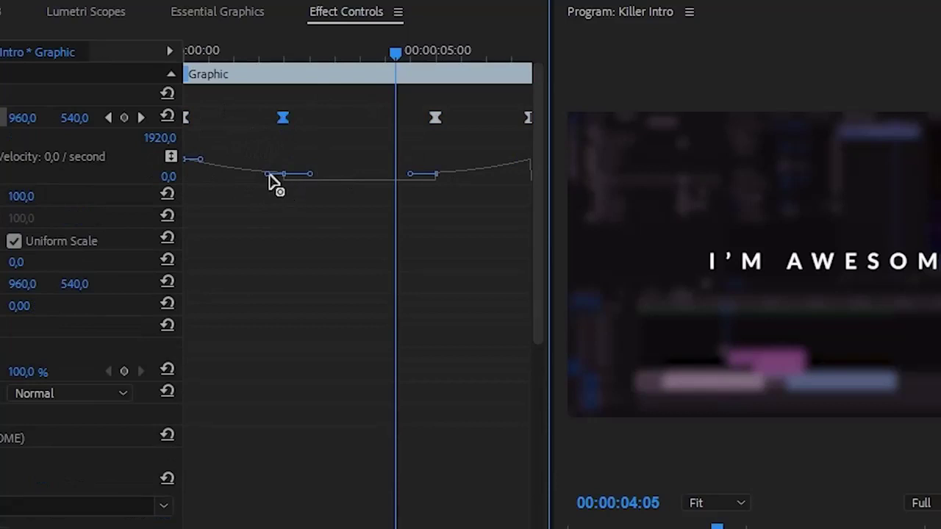
drag(267, 175, 189, 143)
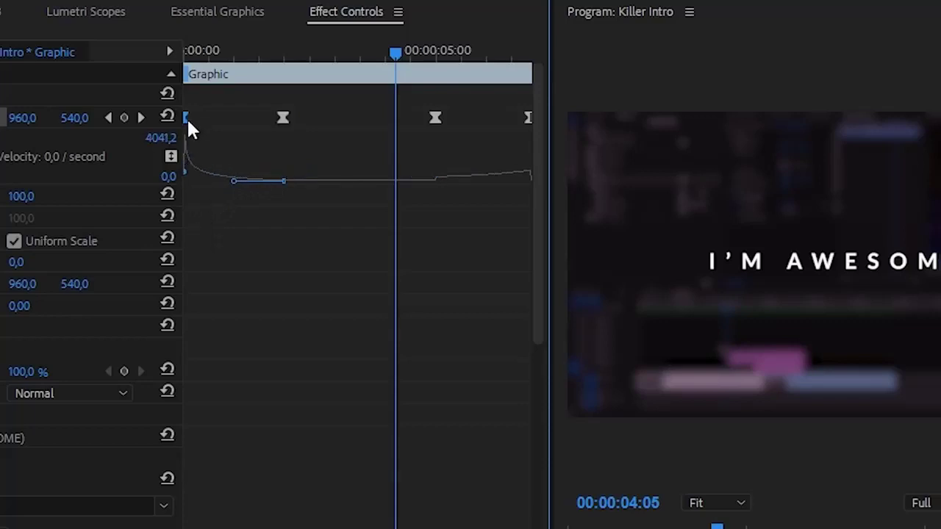
click(436, 119)
drag(455, 182, 489, 230)
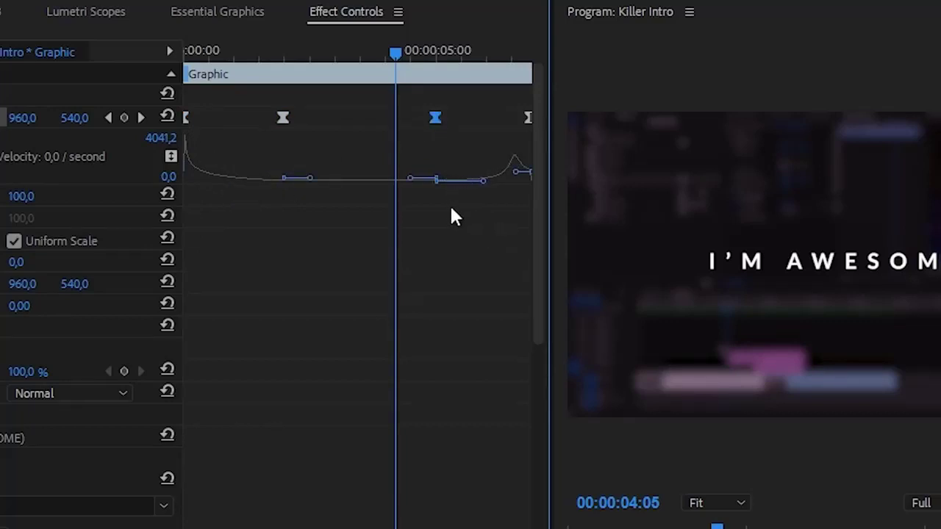
click(529, 177)
drag(531, 174, 539, 173)
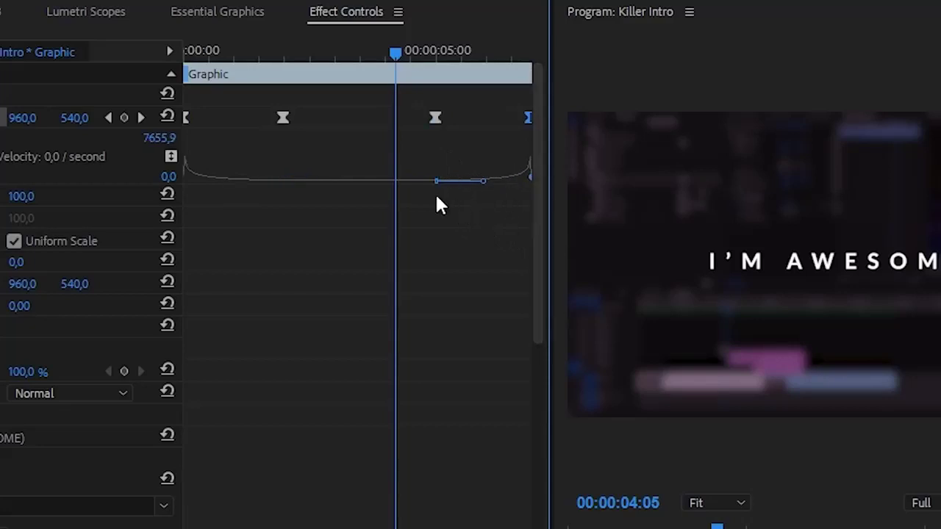
drag(394, 61, 167, 62)
key(Right)
key(space)
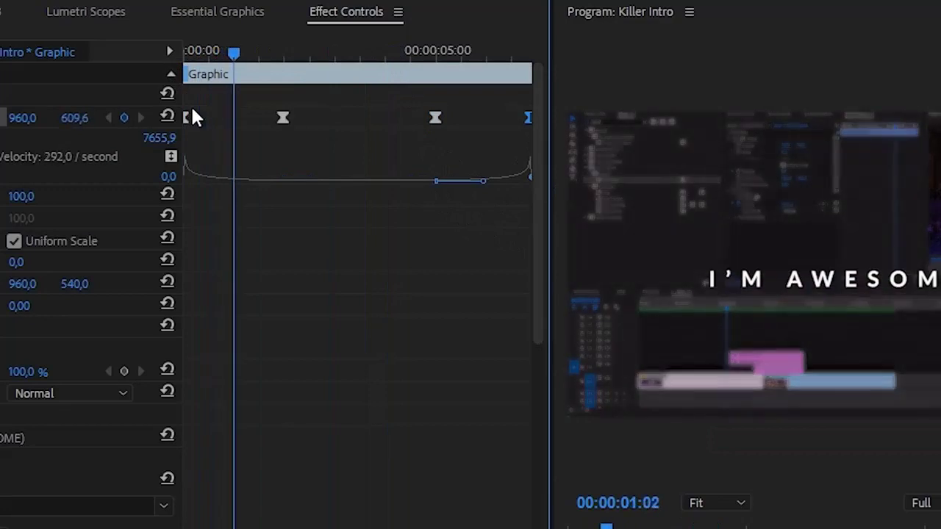
- Soften the speed falloff after the first keyframe and reduce the end spike, then replay
click(283, 118)
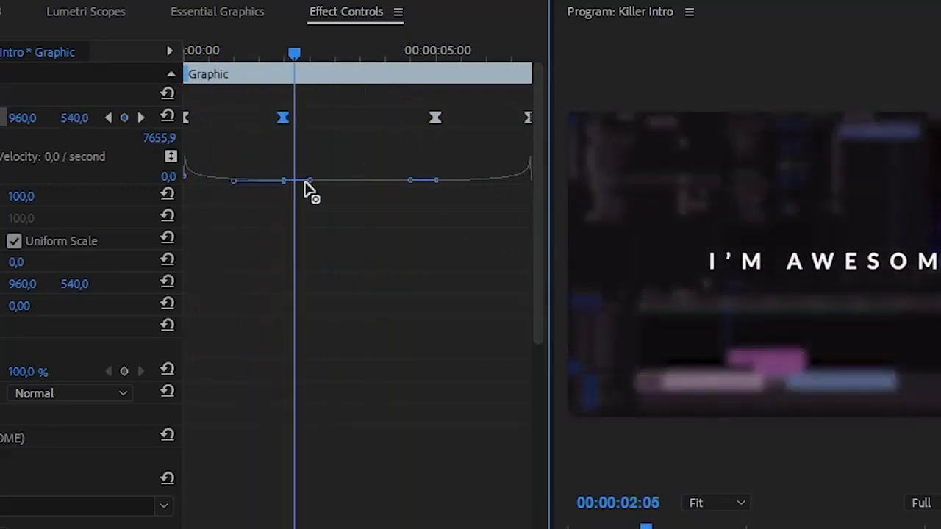
click(412, 183)
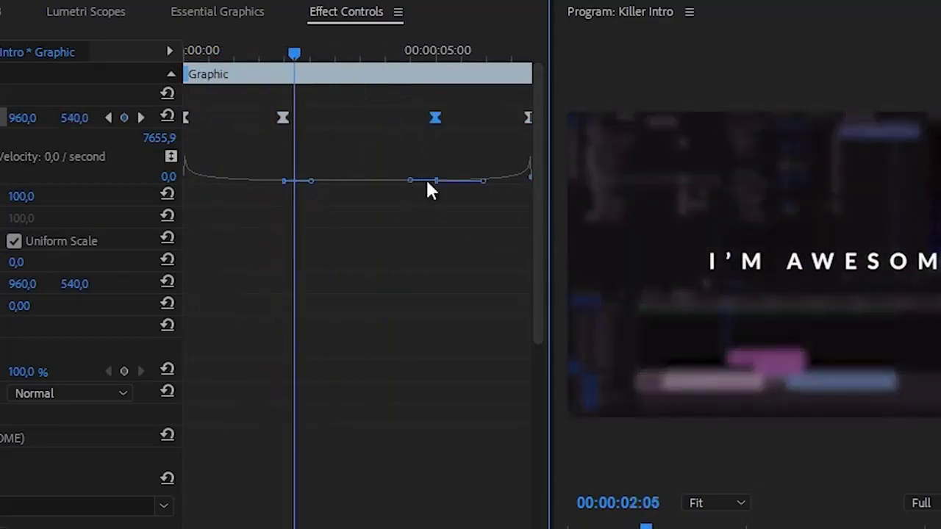
drag(296, 59, 272, 52)
click(186, 118)
drag(190, 184, 206, 184)
click(528, 118)
drag(529, 183, 525, 184)
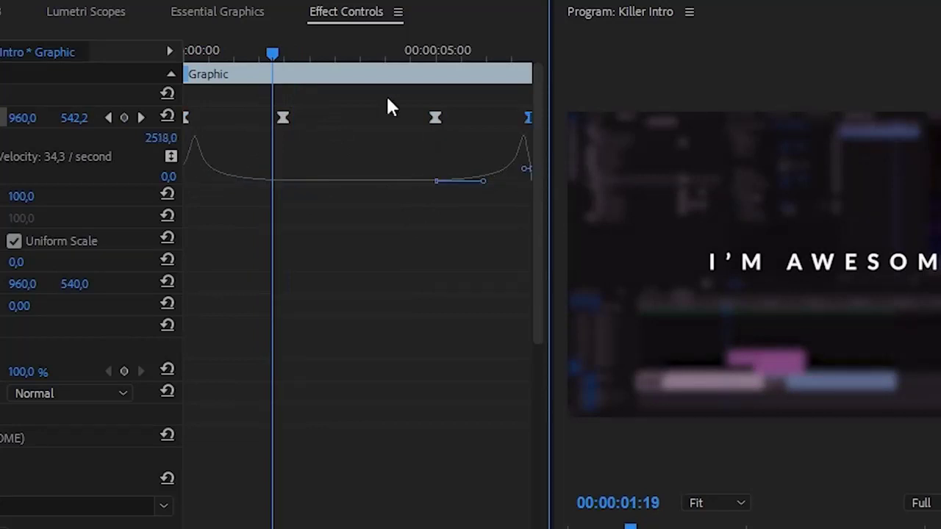
key(Home)
key(space)
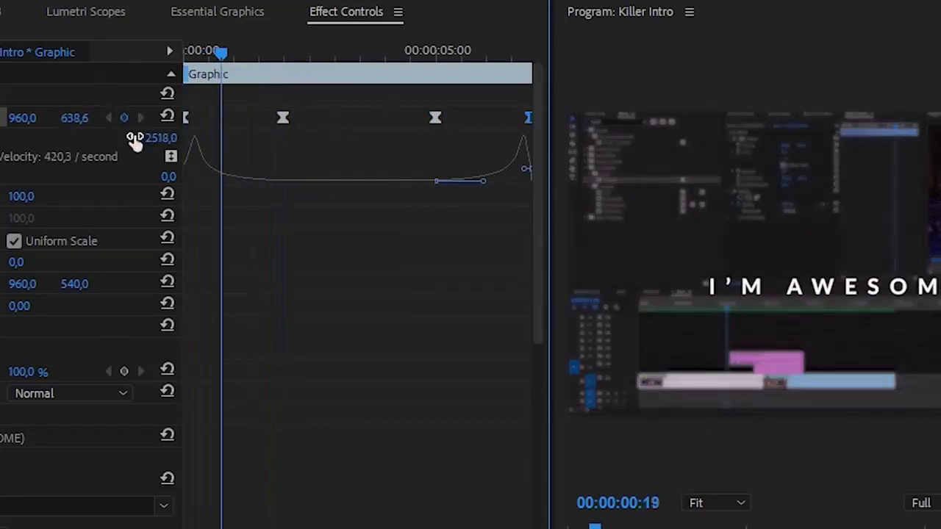
- Increase speed leaving the second keyframe and lengthen the middle keyframe's ease-out, then preview again
click(276, 50)
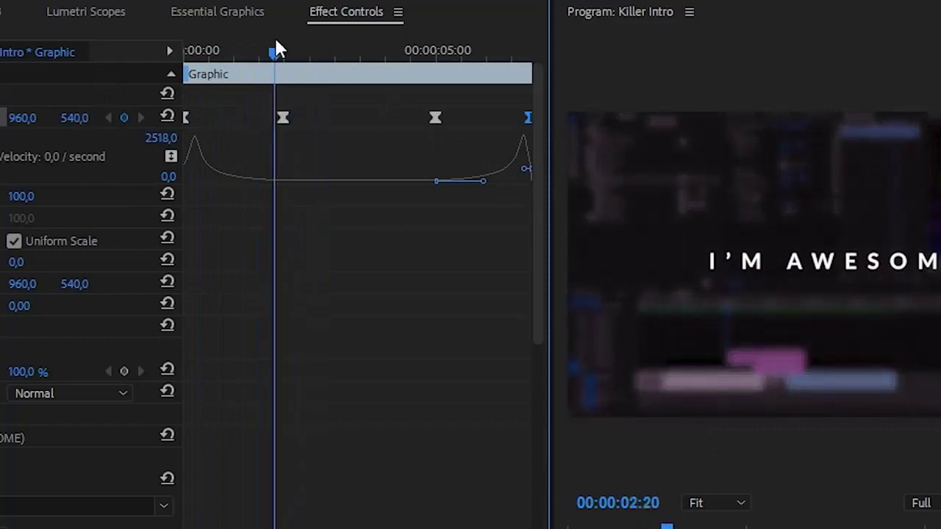
drag(276, 50, 244, 50)
click(283, 118)
drag(236, 180, 243, 181)
drag(436, 181, 478, 181)
key(Home)
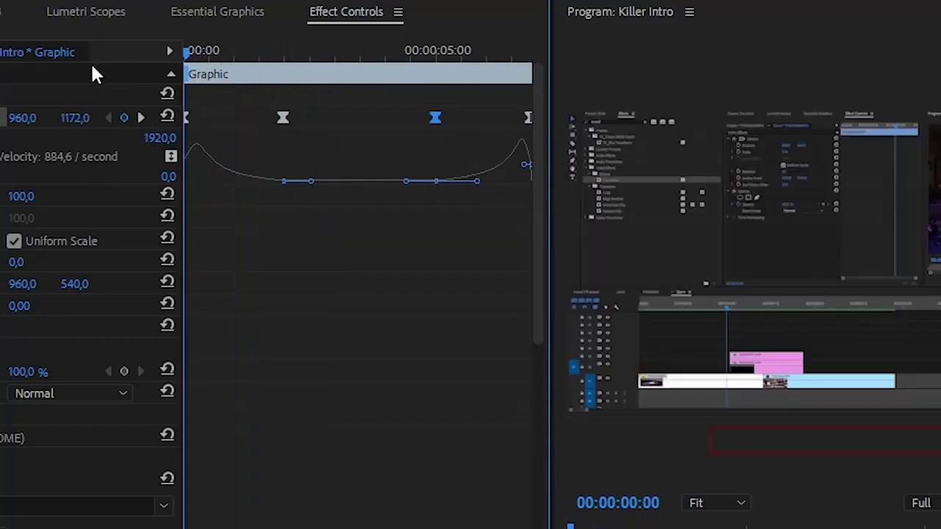
key(space)
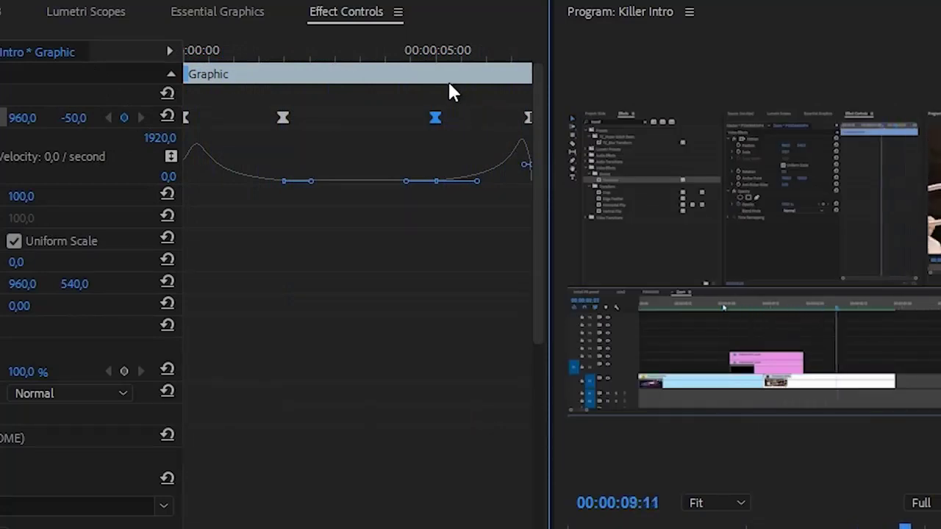
click(324, 53)
key(Home)
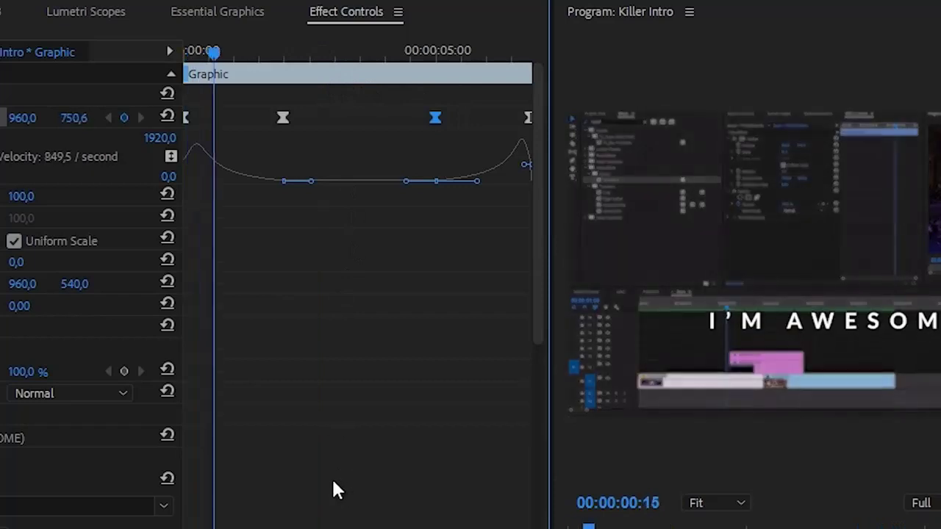
key(space)
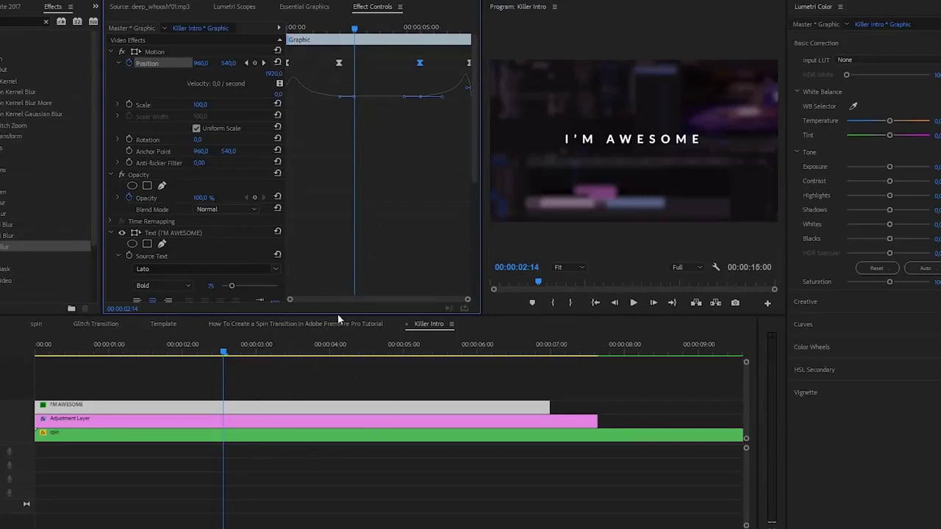
- Set the title's Intro and Outro durations by dragging the Graphic bar edges in Effect Controls
drag(550, 405, 689, 405)
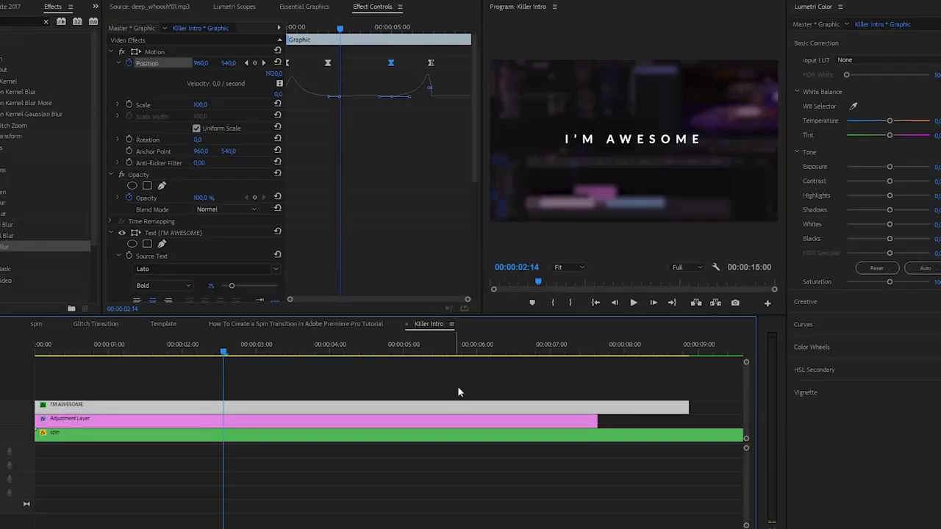
key(ctrl+z)
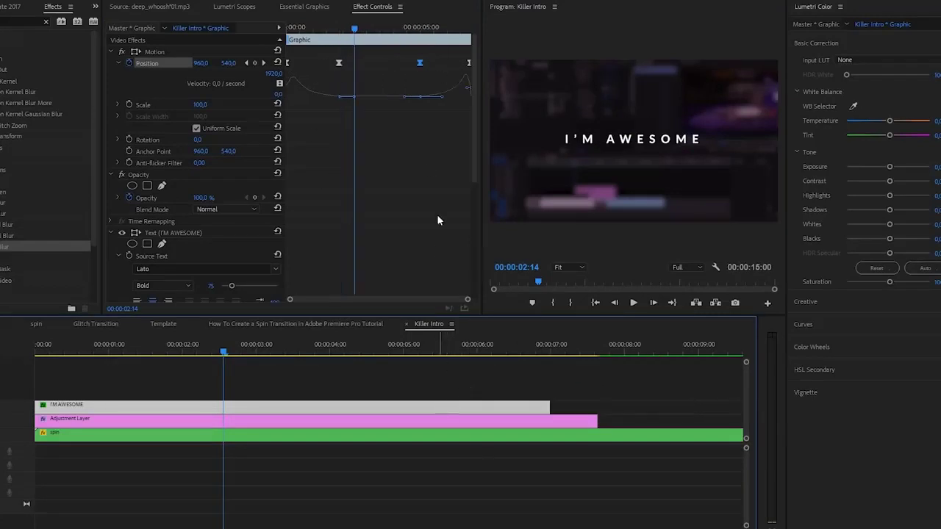
drag(481, 68, 530, 69)
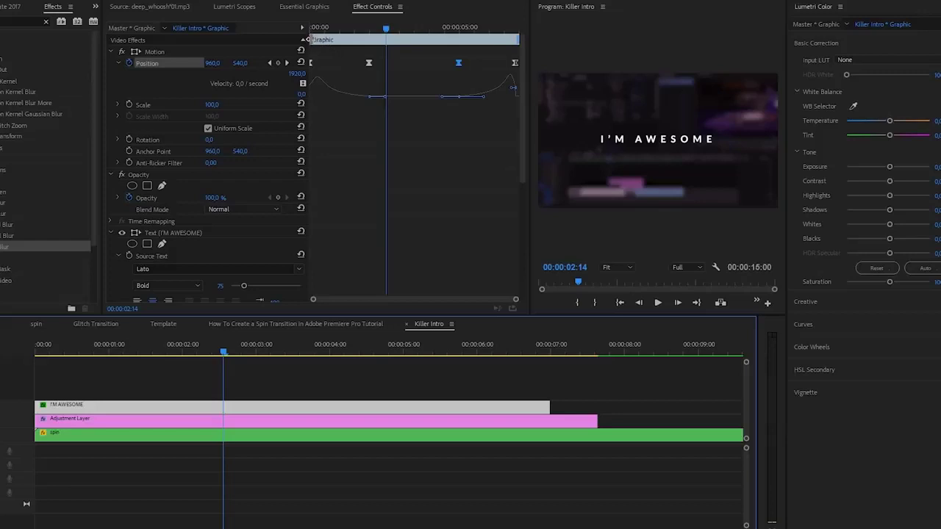
mouse_move(310, 39)
mouse_down()
mouse_move(368, 41)
mouse_move(376, 56)
mouse_move(376, 40)
mouse_up()
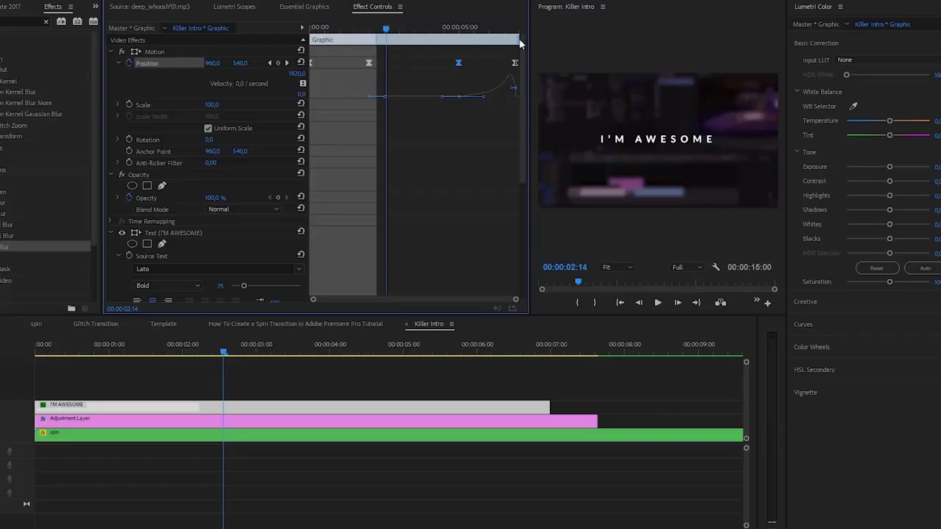
drag(517, 39, 454, 42)
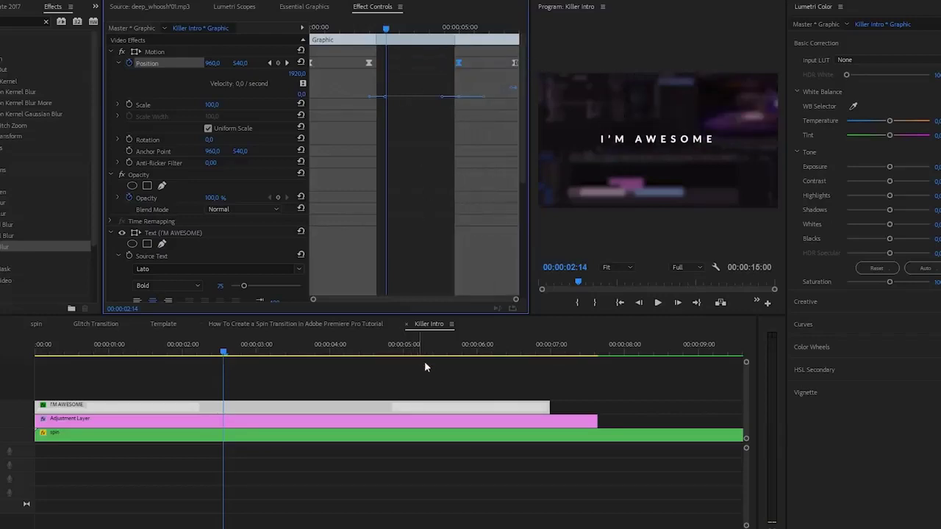
- Test lengthening and shortening the title clip with undo, then duplicate it onto the track above
key(minus)
drag(310, 406, 407, 407)
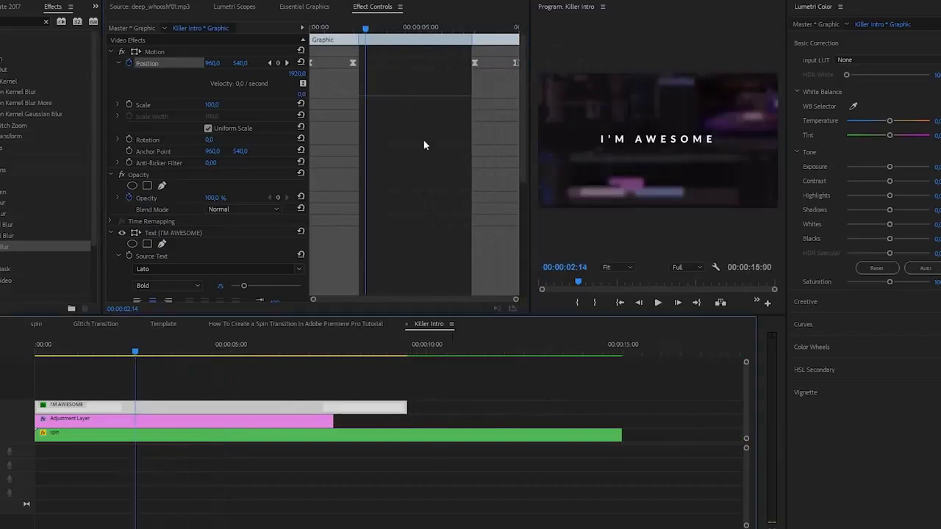
key(ctrl+z)
drag(300, 403, 216, 405)
key(ctrl+z)
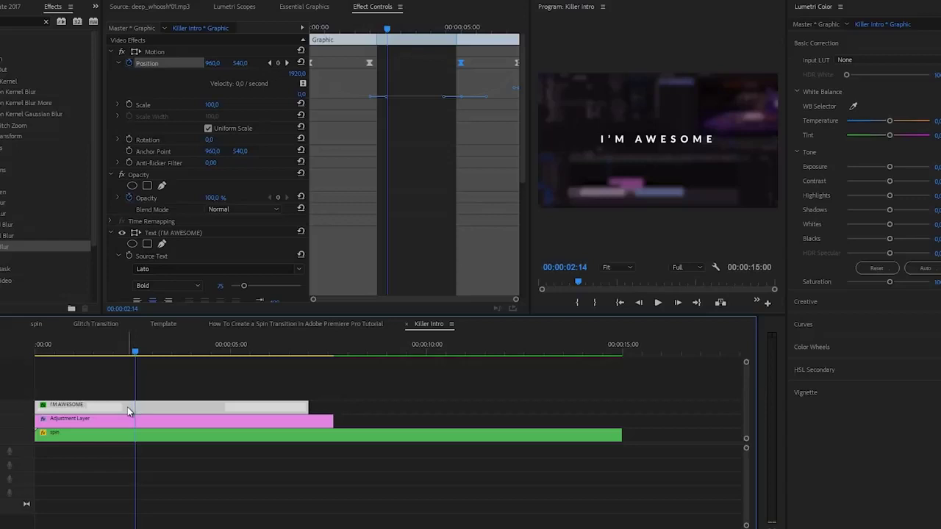
drag(127, 407, 128, 392)
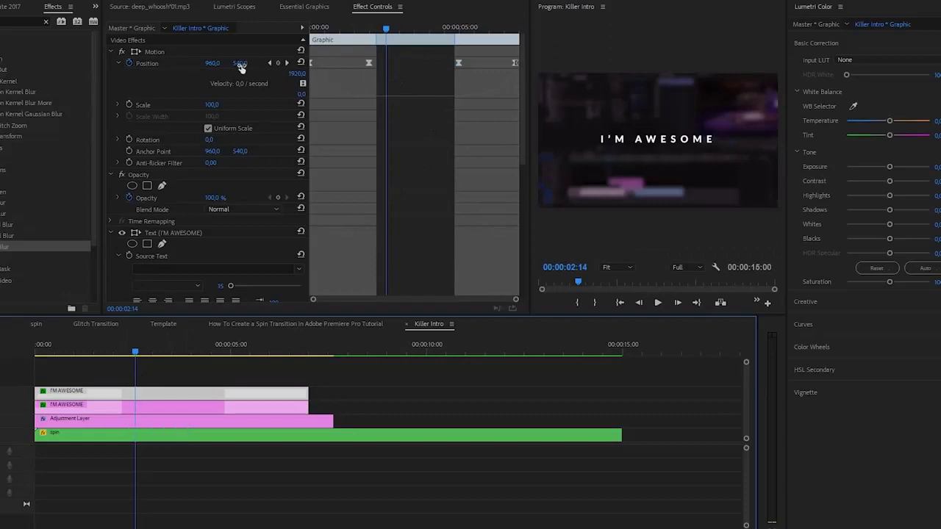
- Select the duplicate I'M AWESOME clip's Position property, centred at 960, 540
click(150, 64)
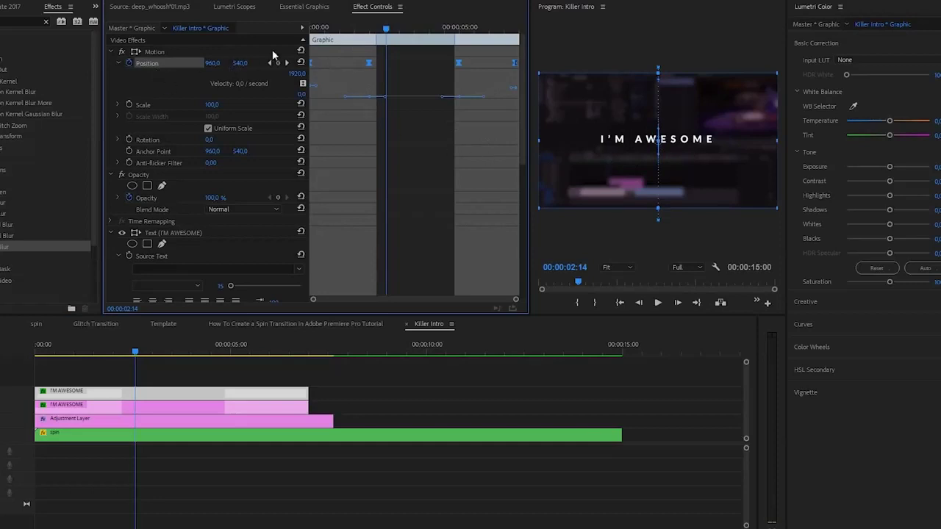
click(309, 9)
- Shift the two I'M AWESOME title copies vertically so one sits below the other
click(180, 42)
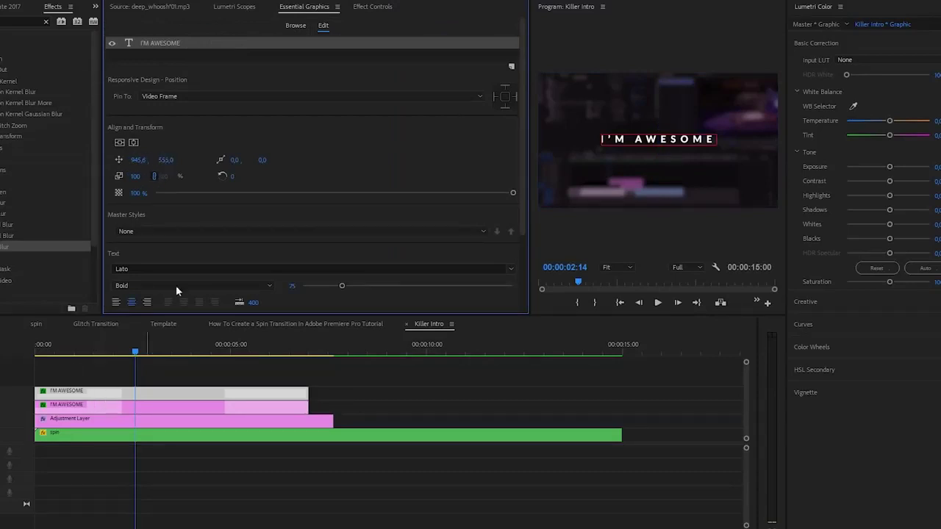
drag(168, 162, 252, 169)
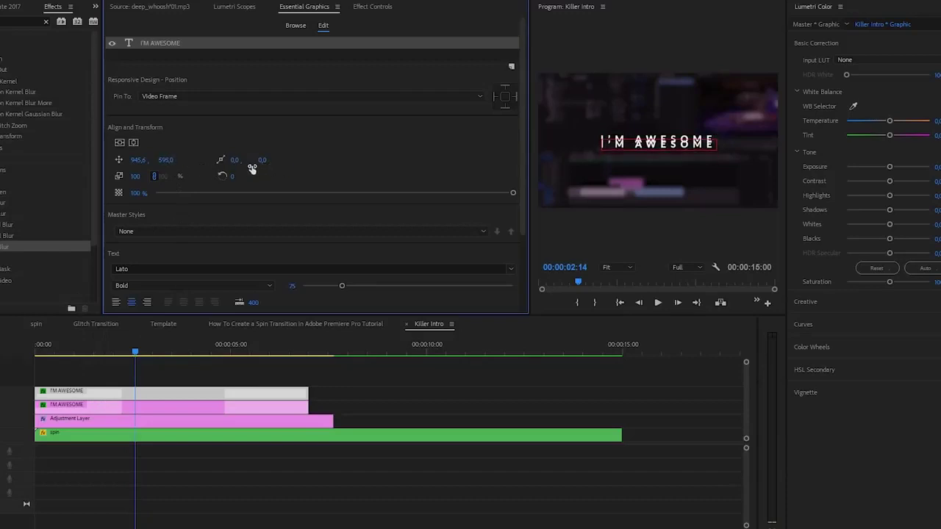
click(128, 407)
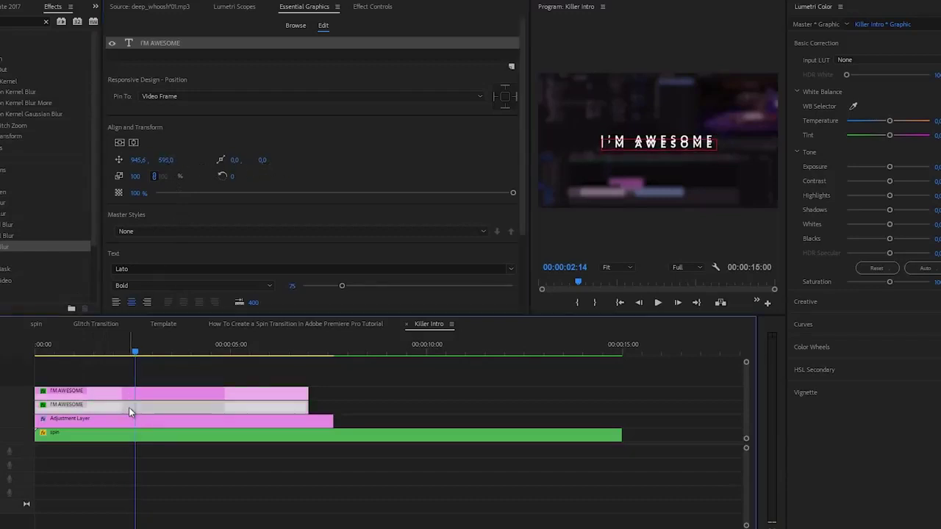
click(160, 43)
mouse_move(162, 159)
mouse_down()
mouse_move(200, 160)
mouse_move(159, 160)
mouse_up()
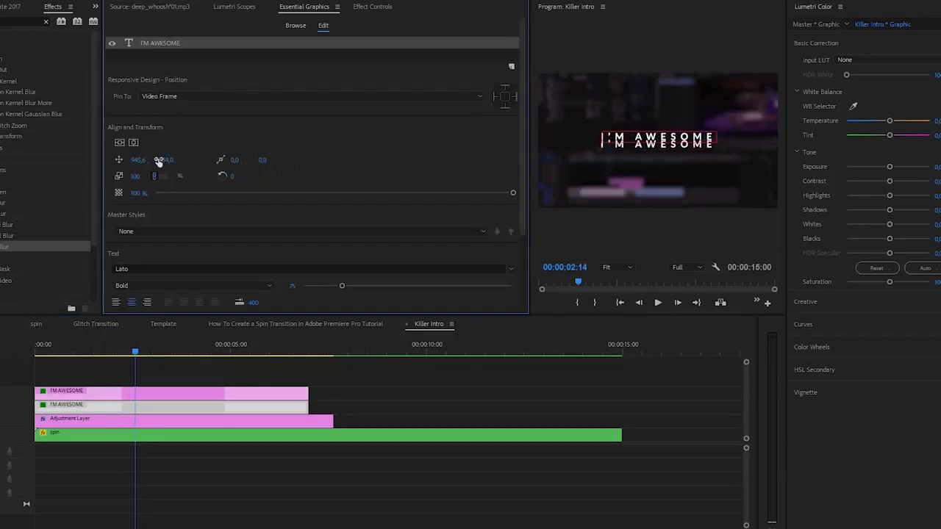
click(131, 403)
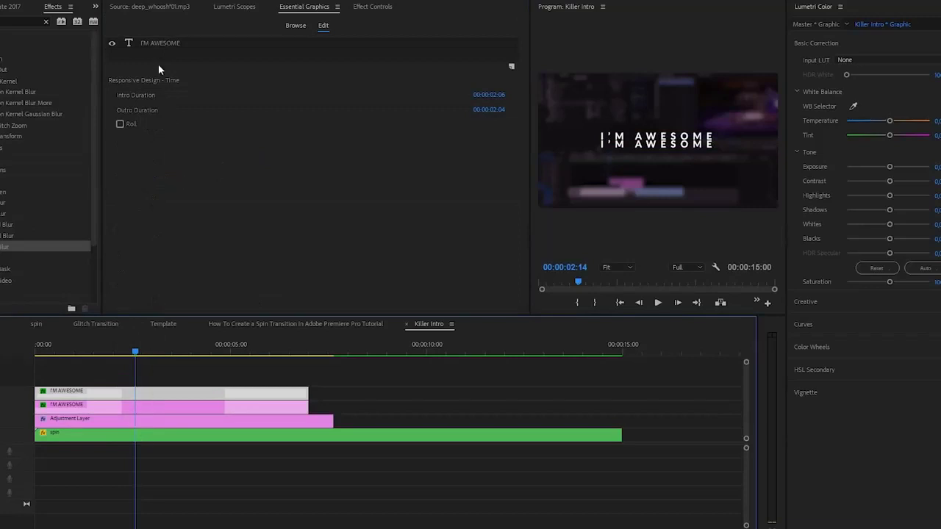
- Set the upper title copy's font weight to Light and its tracking to 100
click(167, 44)
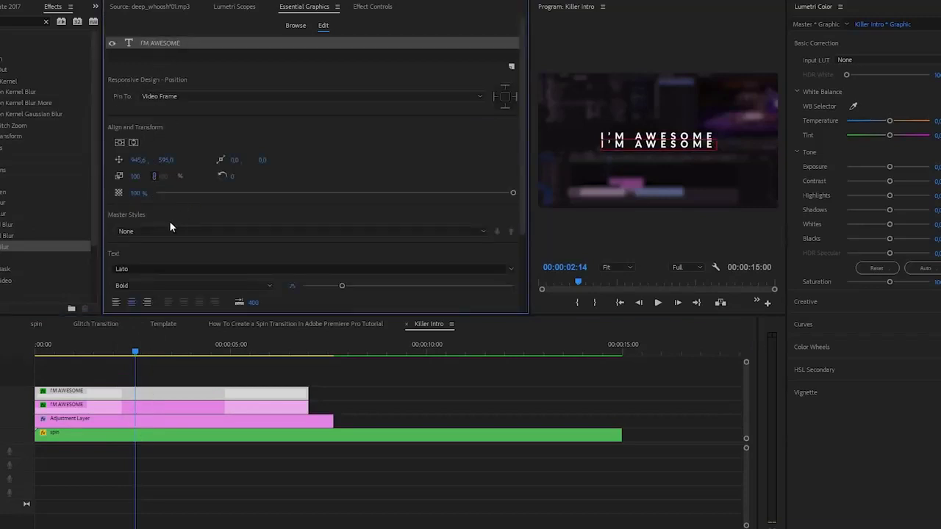
click(141, 284)
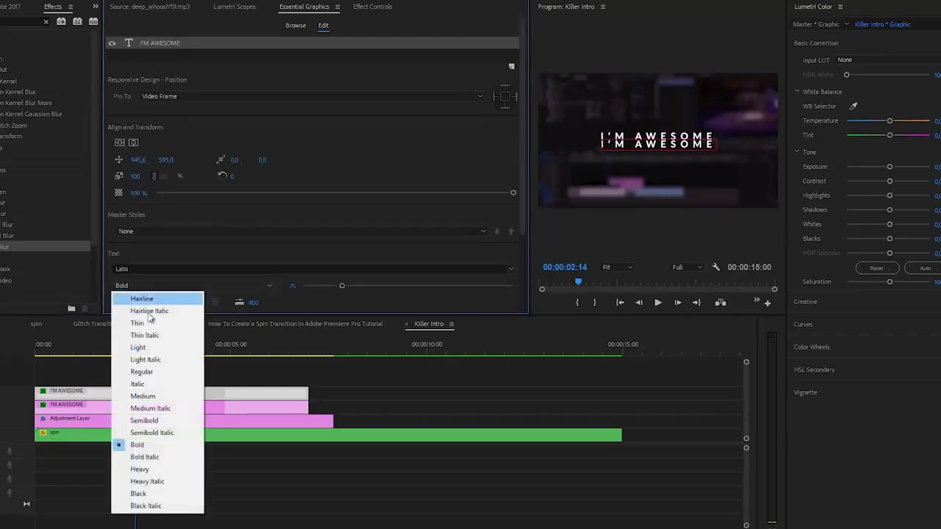
click(150, 349)
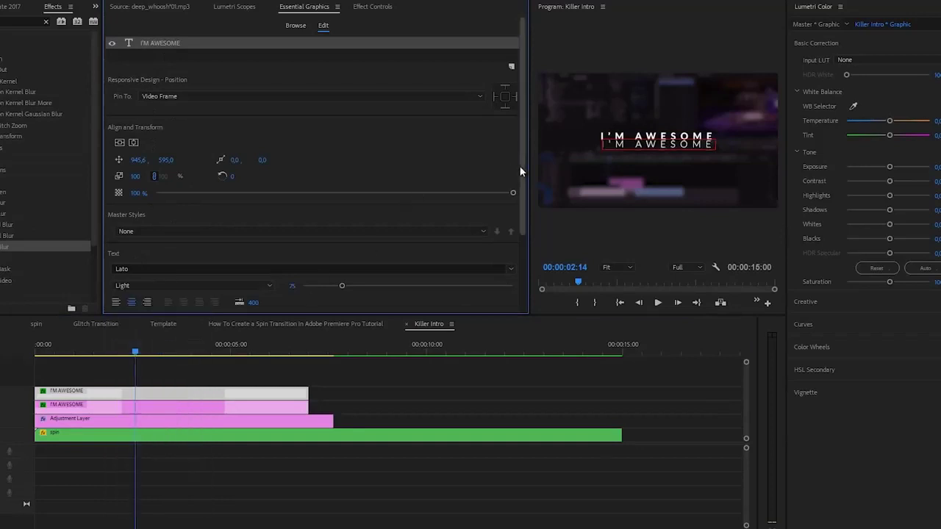
scroll(522, 183, down, 3)
drag(341, 218, 335, 220)
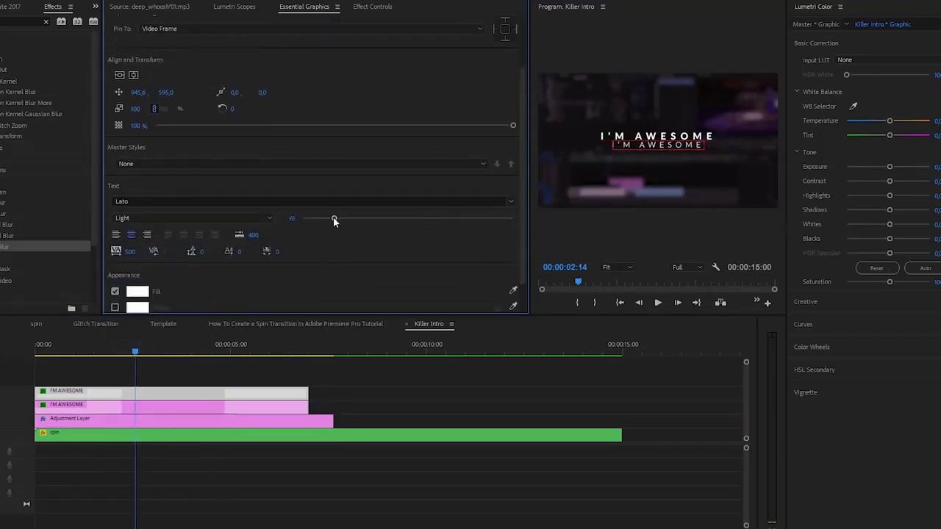
click(131, 252)
text(1000)
key(Return)
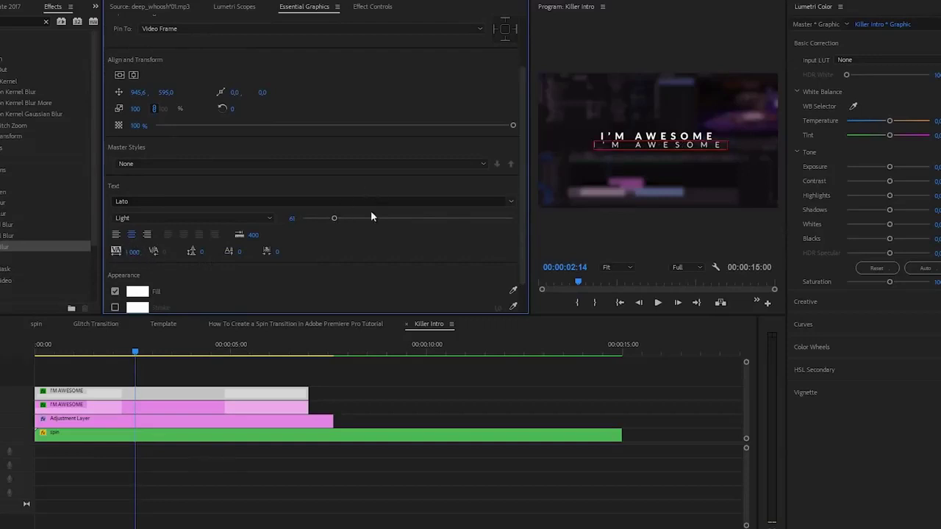
- Retype the second line as 'SUBSCRIBE FOR MORE' at font size 50 with tracking 750
click(656, 145)
text(SUBSCRIBE FOR MORE)
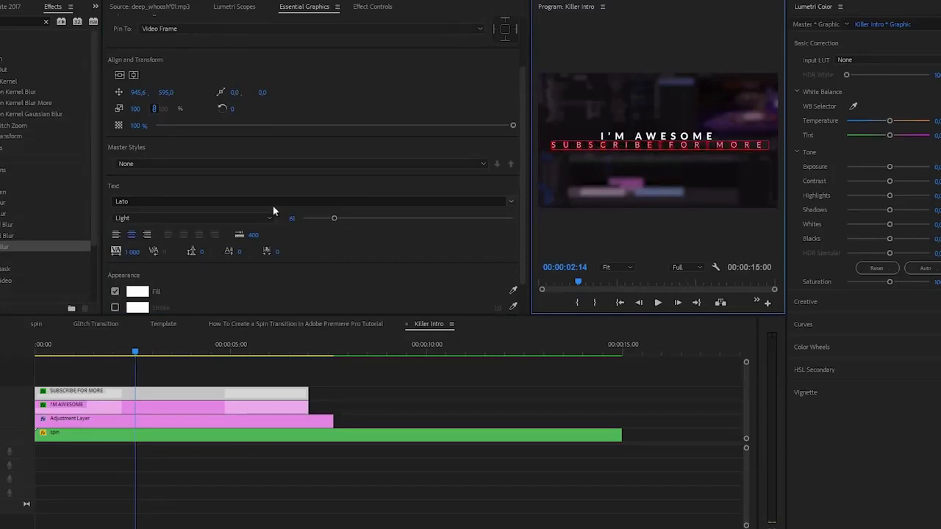
drag(331, 218, 329, 220)
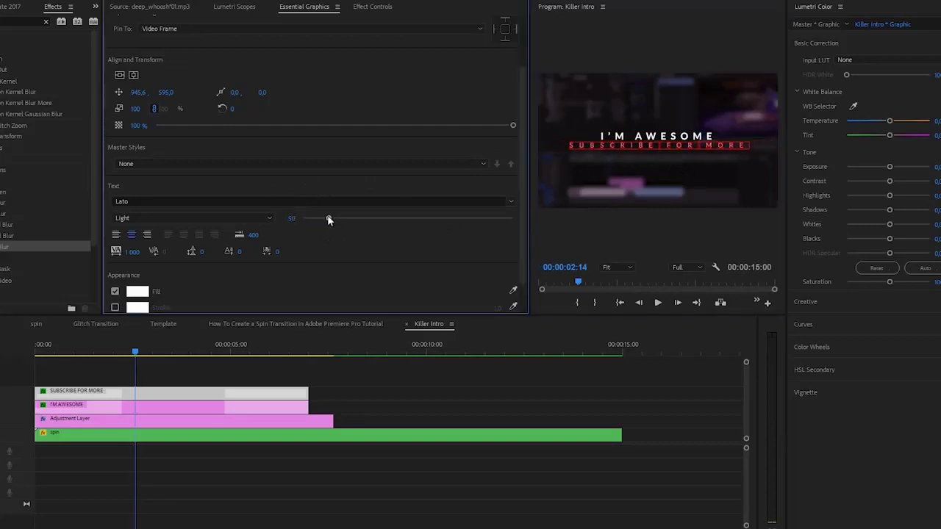
click(639, 142)
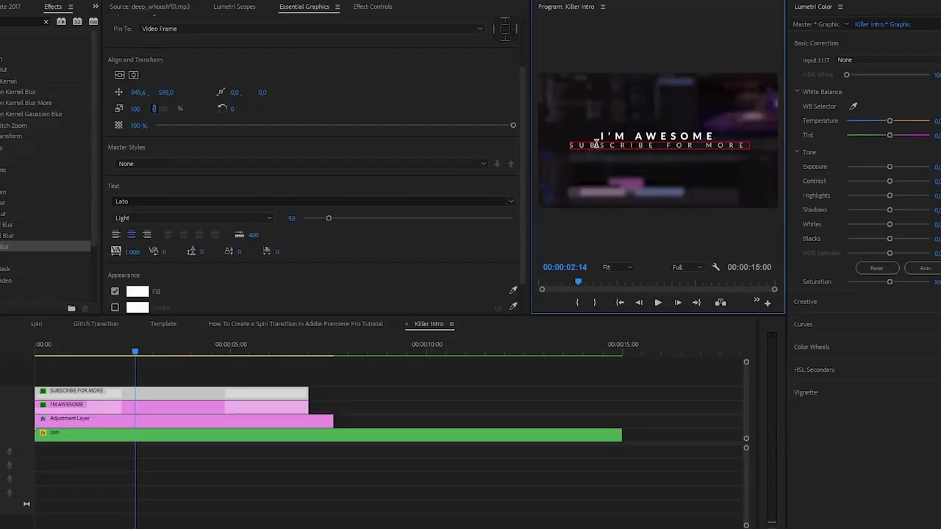
click(134, 251)
text(750)
key(Return)
click(624, 144)
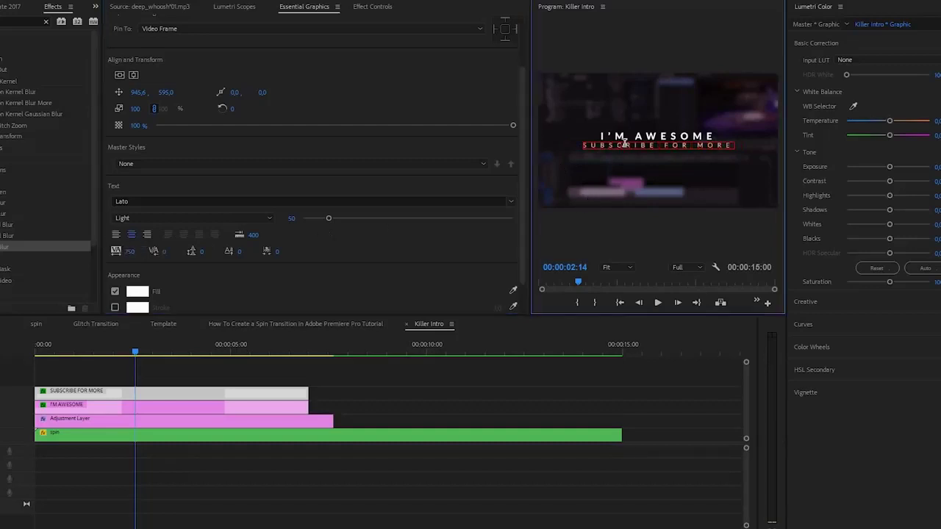
click(173, 406)
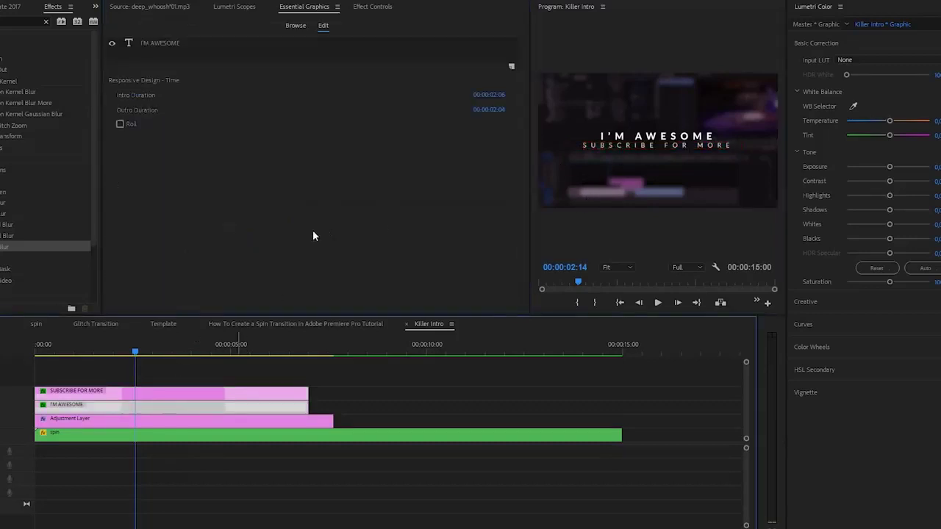
- Enlarge the I'M AWESOME text to font size 100
click(171, 42)
drag(343, 287, 355, 288)
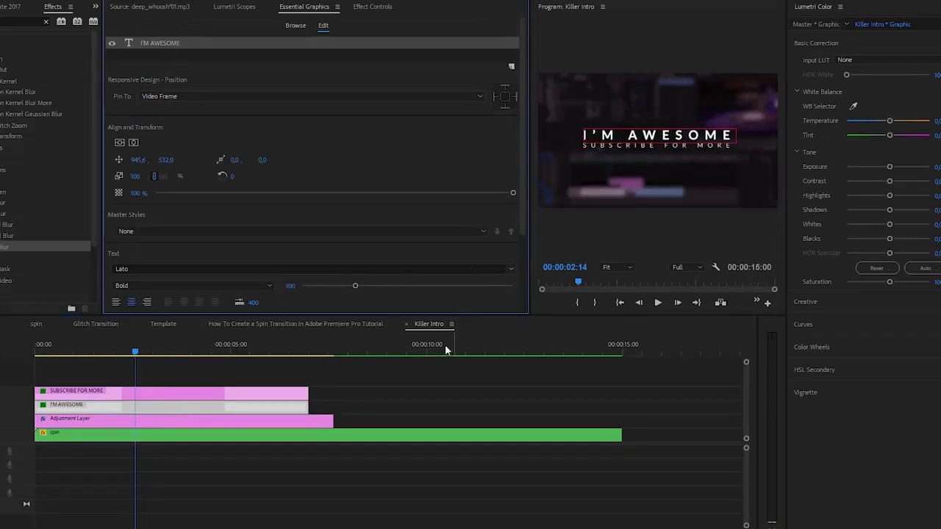
click(436, 366)
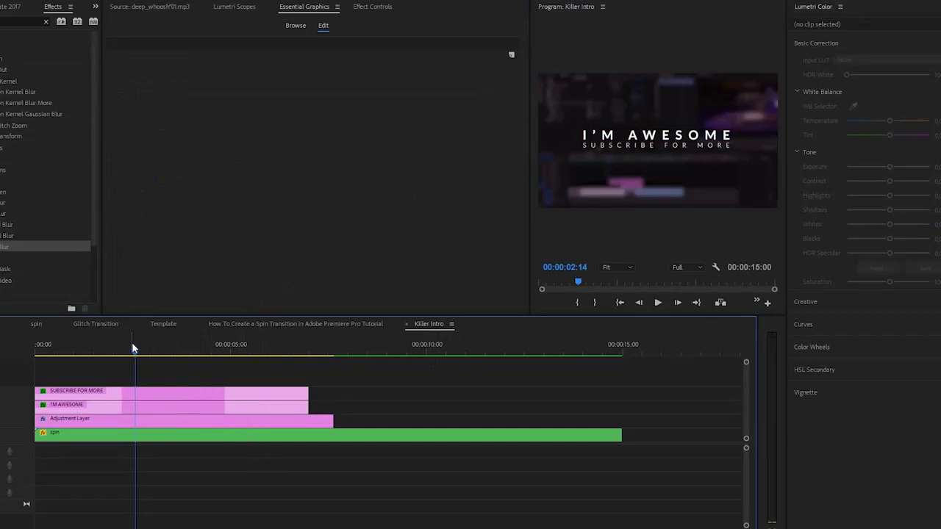
- Preview the intro from the start, then draw a rectangle around both title lines
key(Home)
key(space)
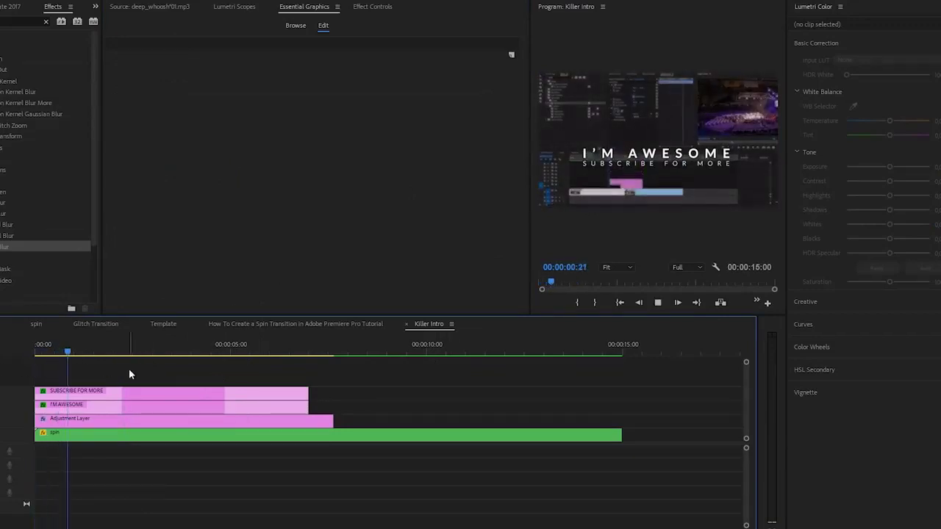
key(space)
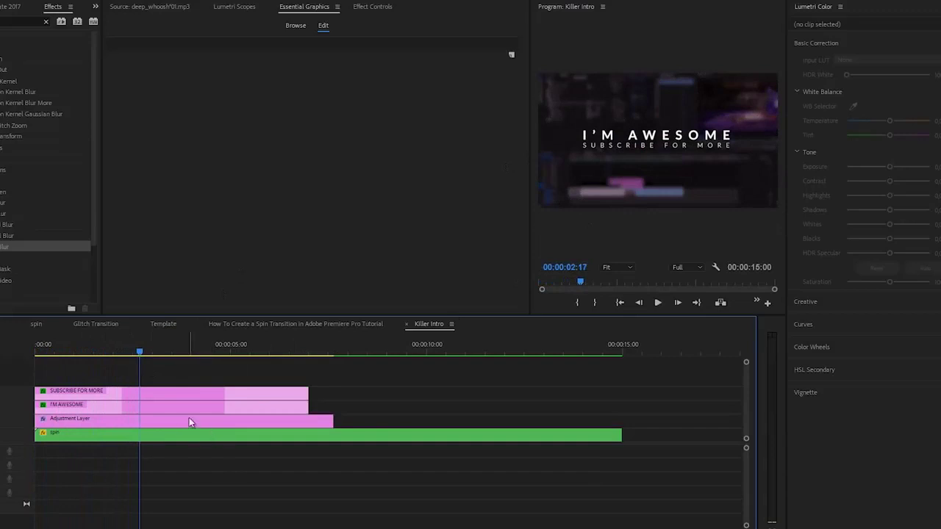
click(175, 394)
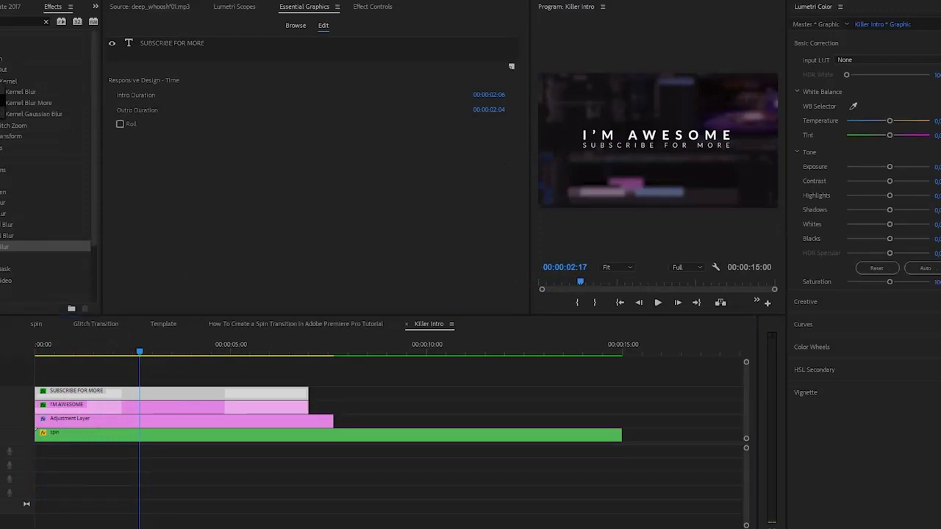
mouse_move(570, 122)
mouse_down()
mouse_move(647, 150)
mouse_move(743, 157)
mouse_up()
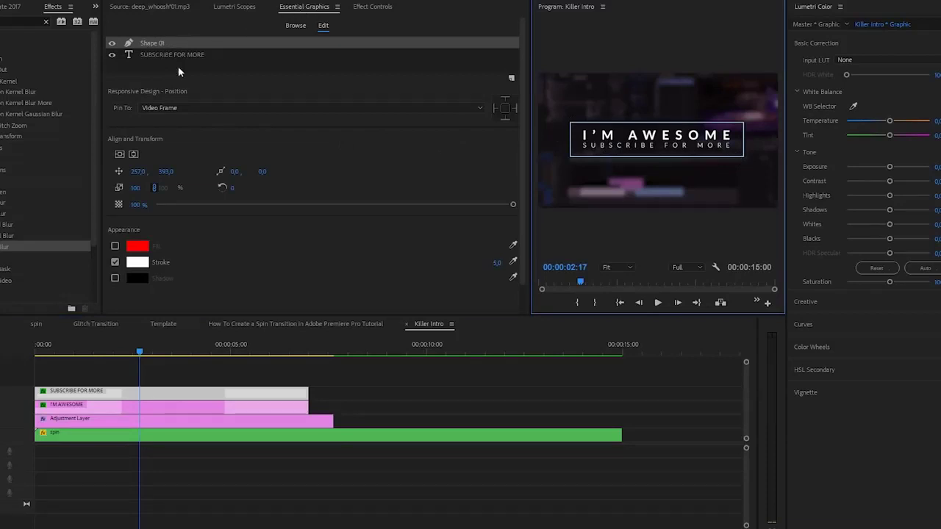
- Position the rectangle, leave it unfilled, and give its white stroke a width of 7
click(132, 152)
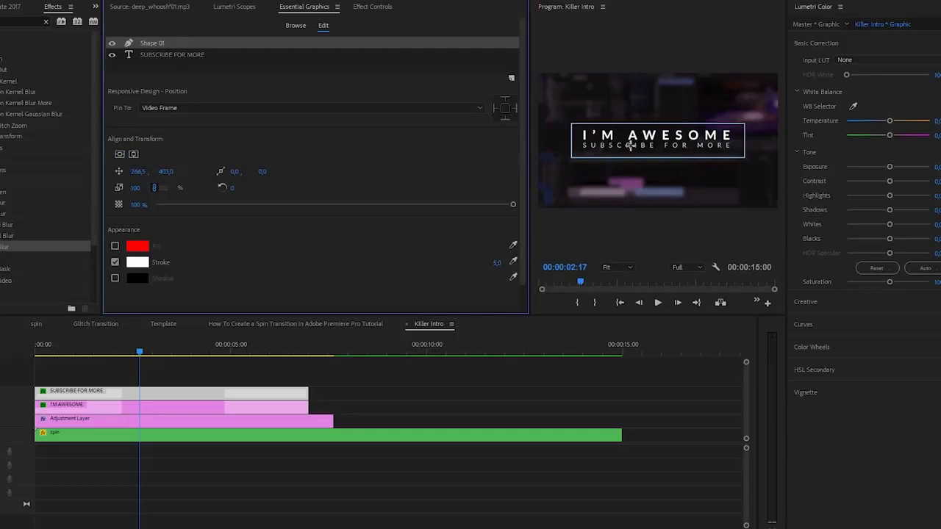
drag(167, 172, 134, 190)
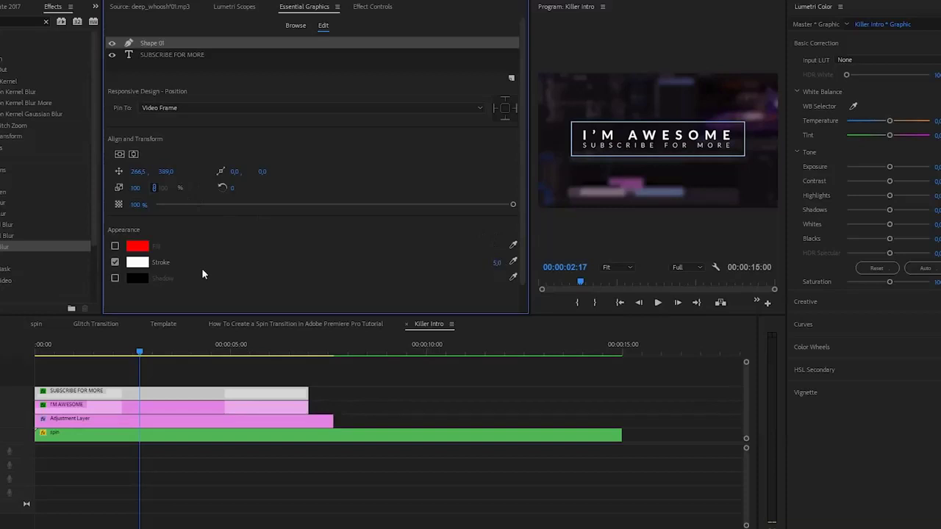
click(114, 247)
click(114, 247)
click(115, 247)
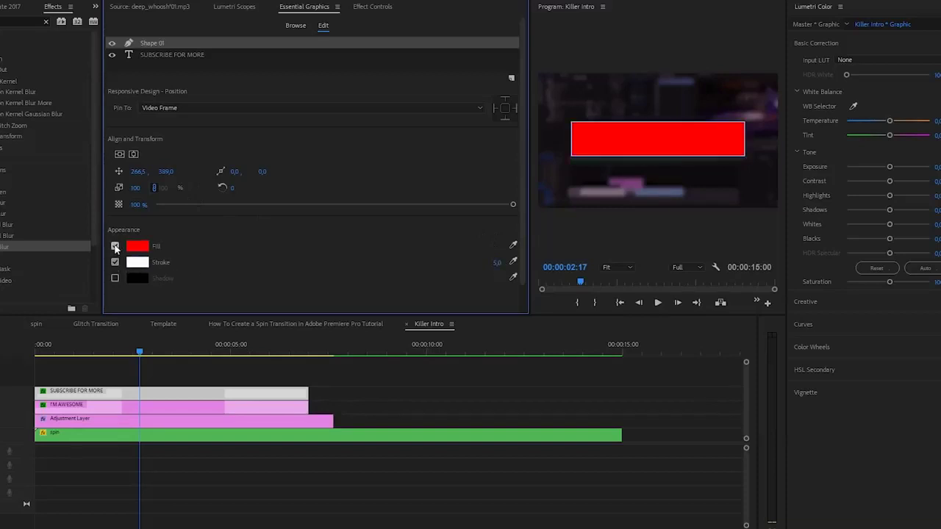
click(115, 247)
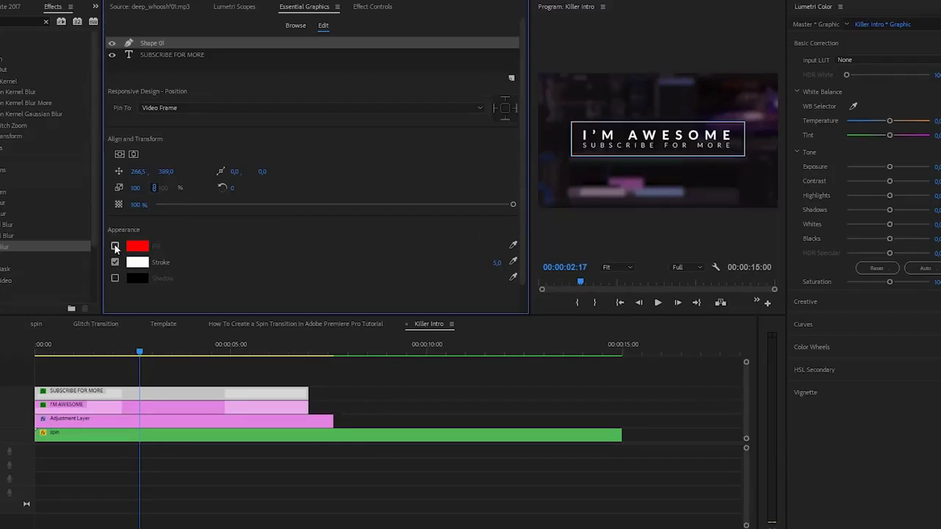
click(115, 262)
click(114, 262)
click(497, 263)
text(7)
key(Return)
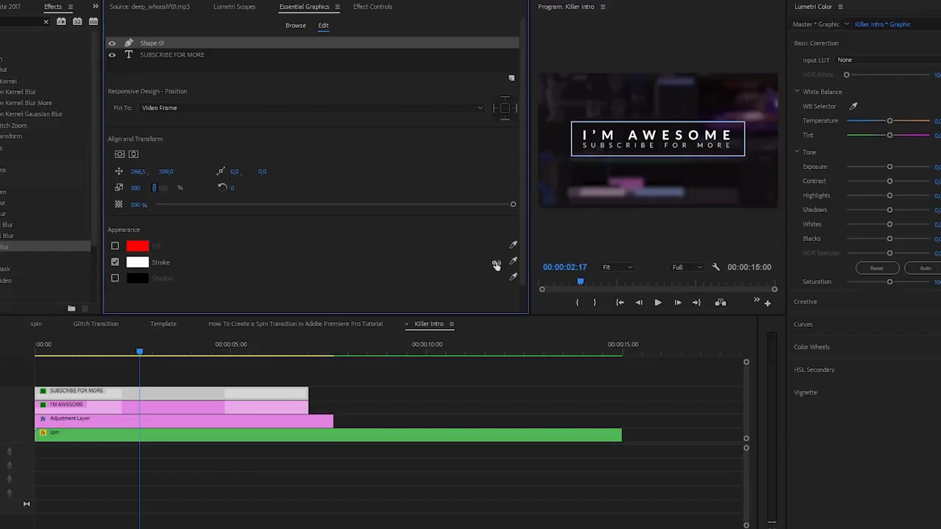
- Reselect the SUBSCRIBE FOR MORE clip to view its effect properties and keyframes
click(414, 381)
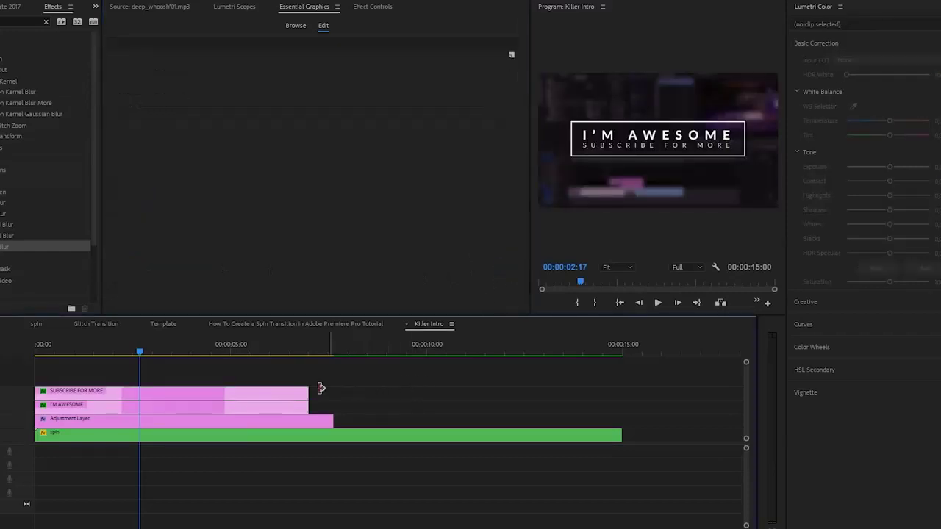
click(248, 394)
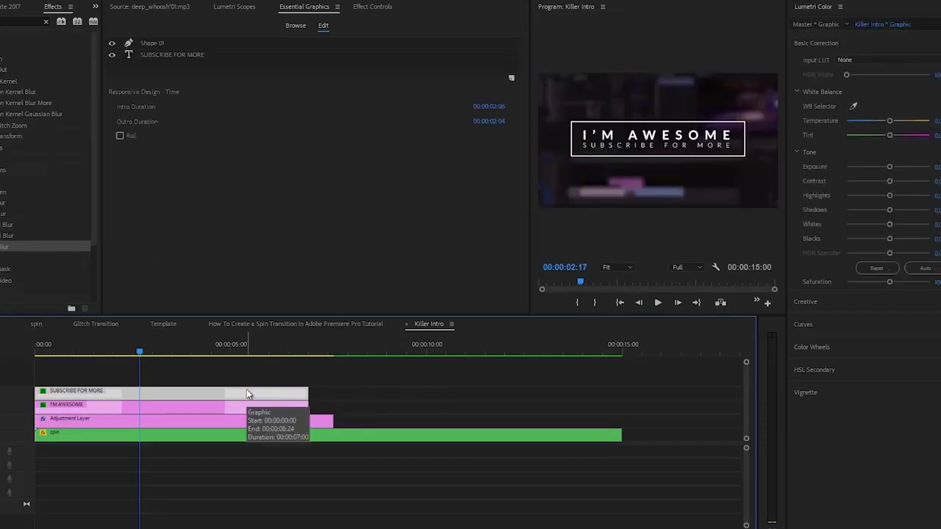
click(372, 9)
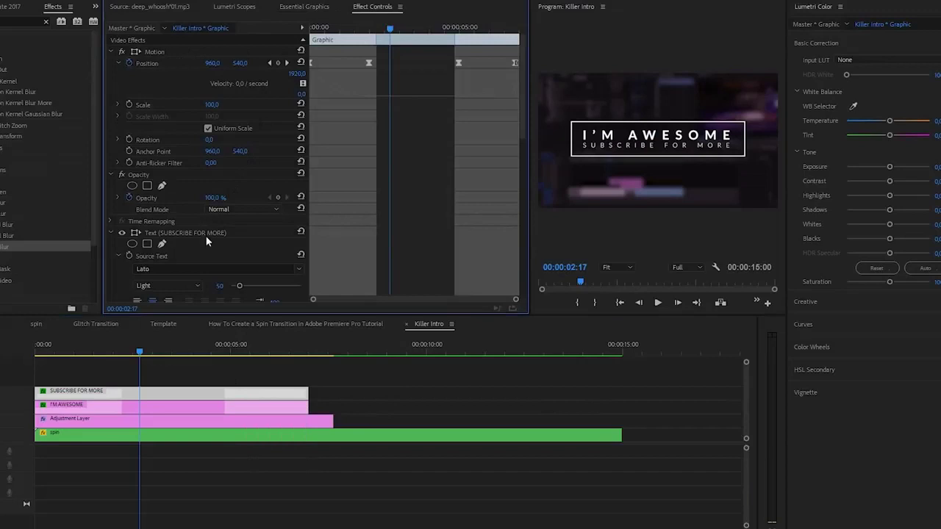
- Enable Shape Opacity keyframing and set the box to 0% at the sequence start
scroll(118, 272, down, 5)
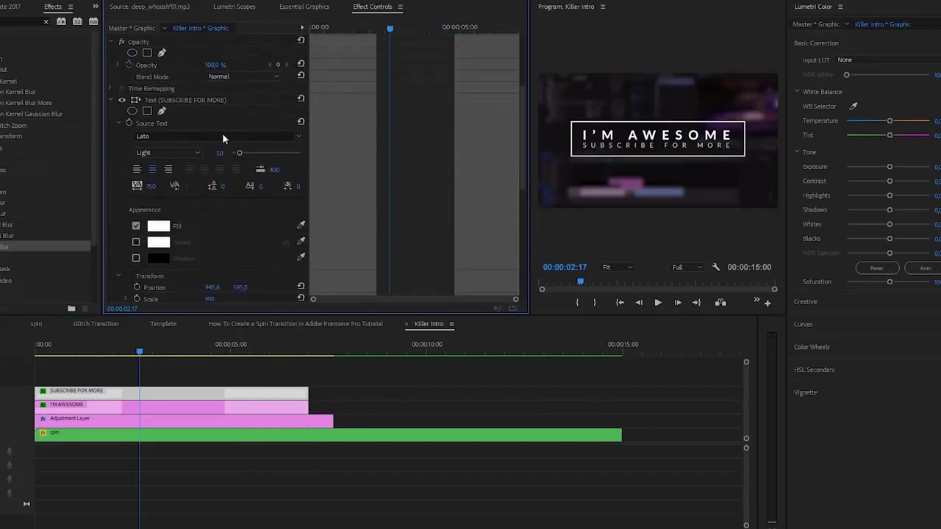
scroll(118, 201, down, 6)
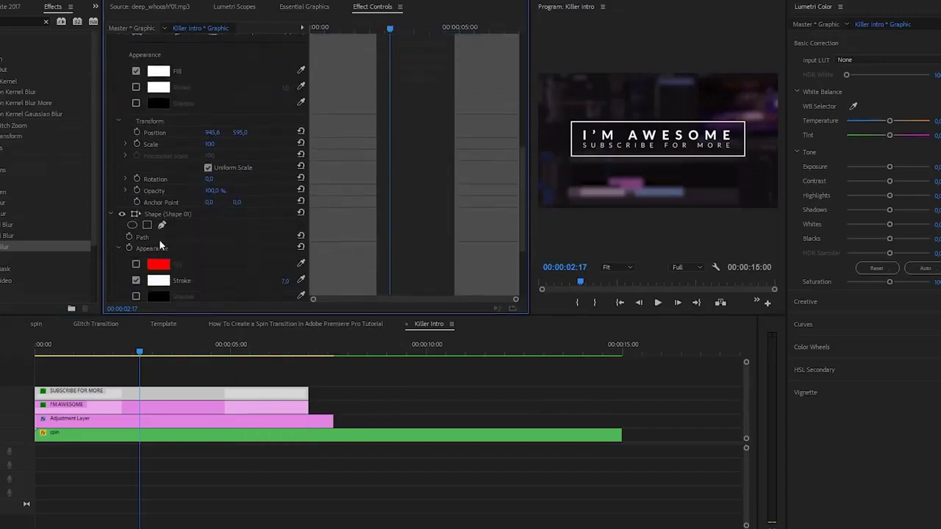
scroll(115, 246, down, 2)
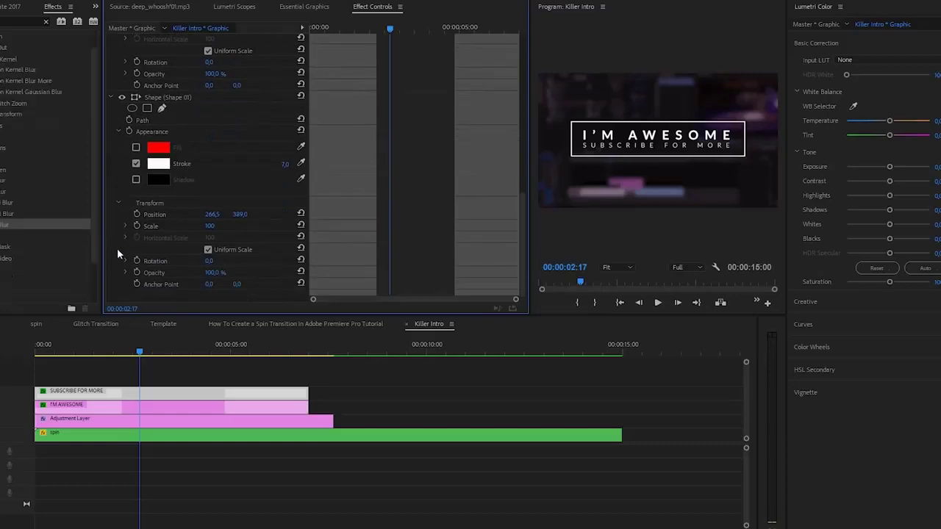
click(138, 273)
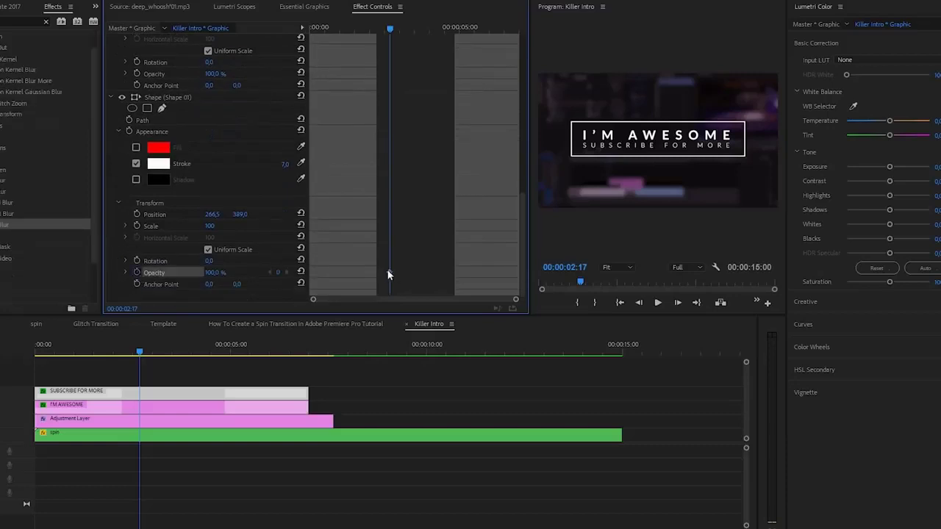
drag(389, 28, 210, 199)
click(212, 273)
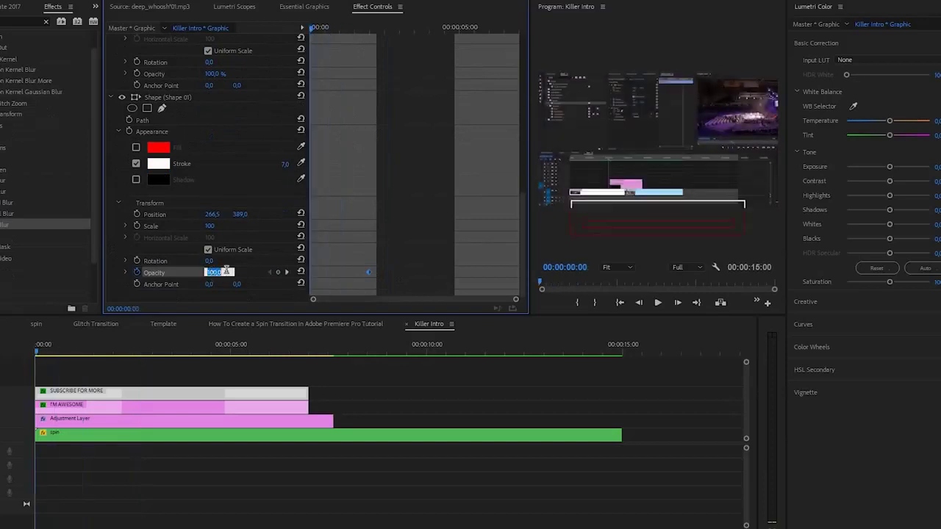
text(0)
key(Return)
- Keyframe 100% opacity at 5:22 and 0% at 6:21 so the box fades out
drag(322, 29, 463, 51)
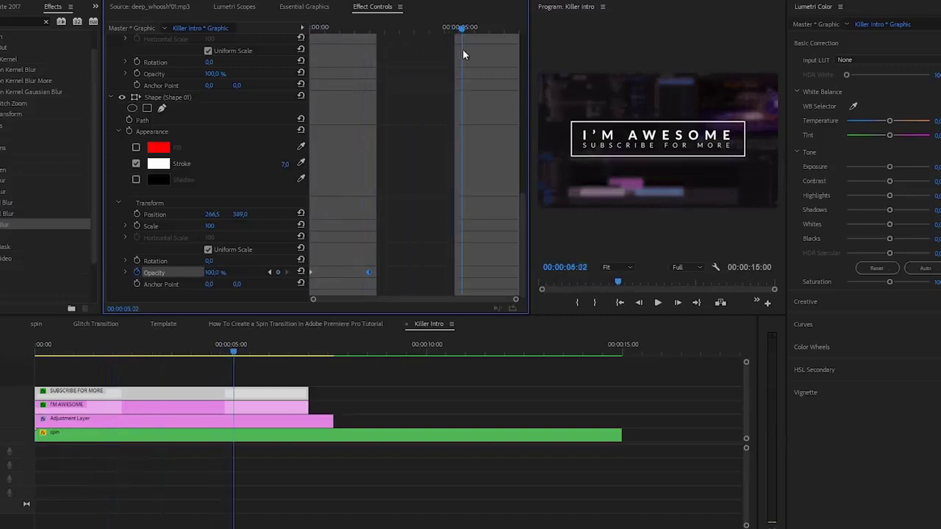
click(278, 273)
drag(475, 27, 253, 94)
click(218, 272)
text(0)
key(Return)
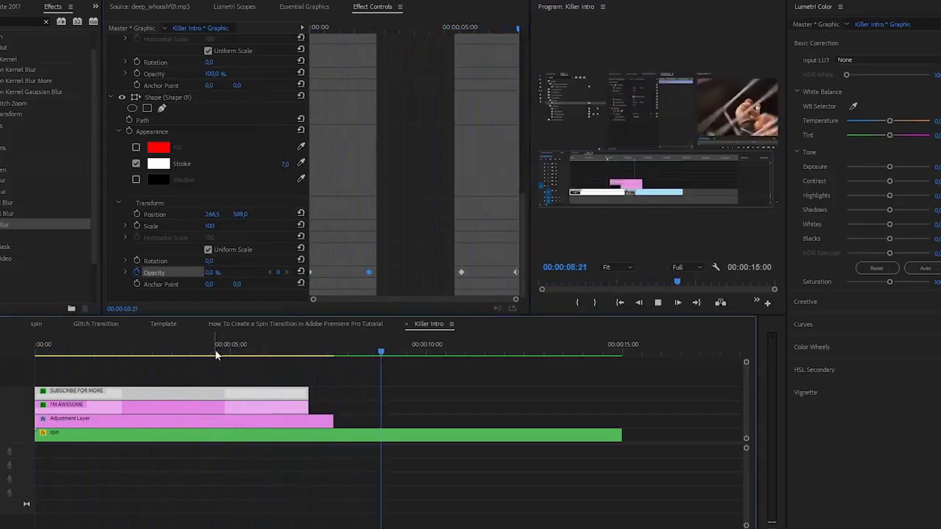
drag(214, 350, 21, 366)
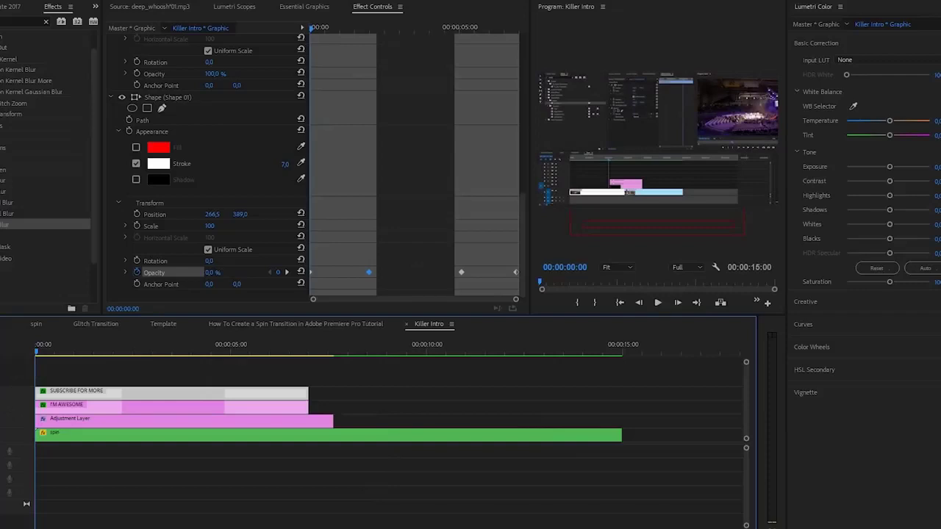
- Shift the SUBSCRIBE FOR MORE clip three frames later, checking the opening frame by frame
key(=)
key(=)
key(=)
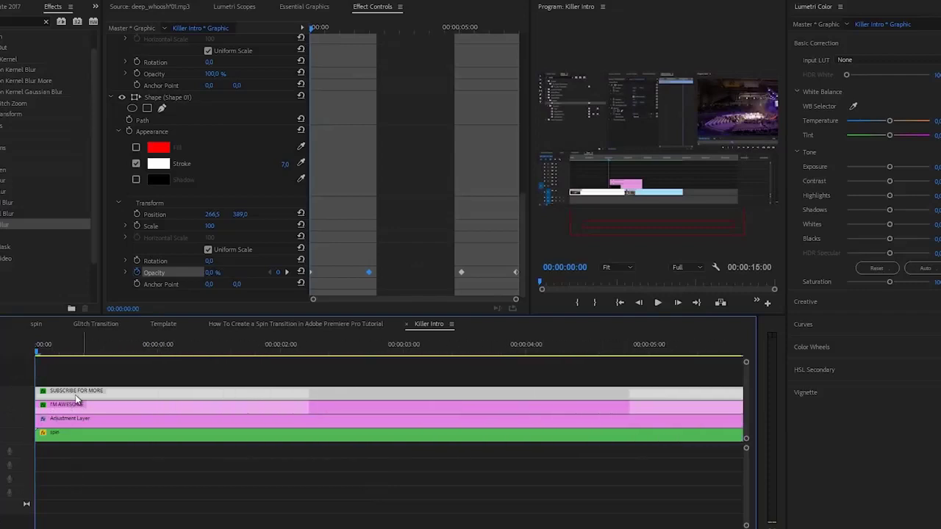
key(Right)
key(Right)
key(Right)
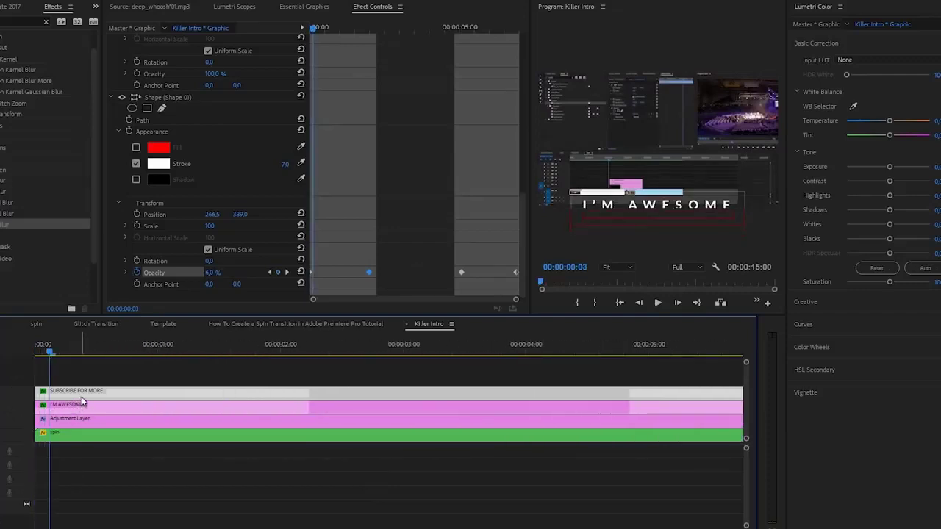
drag(81, 395, 95, 396)
key(Left)
key(Left)
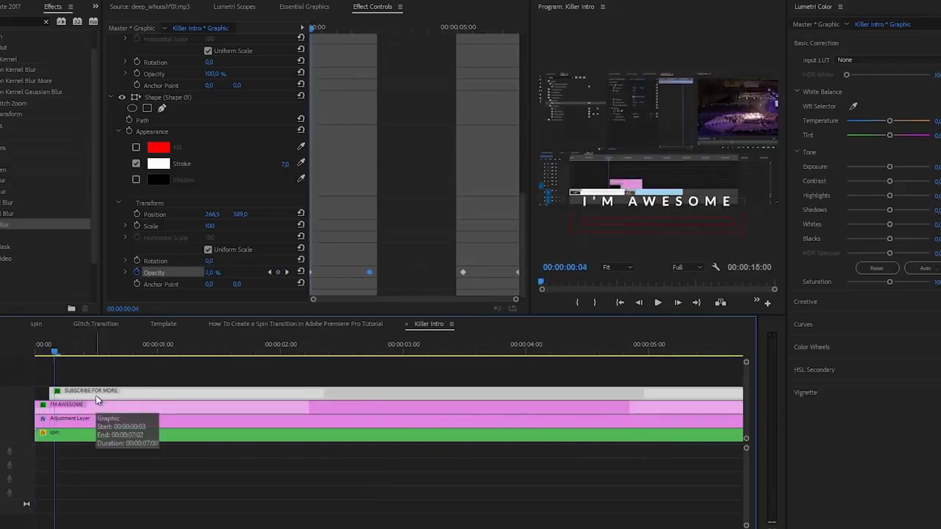
key(Left)
key(Right)
key(Left)
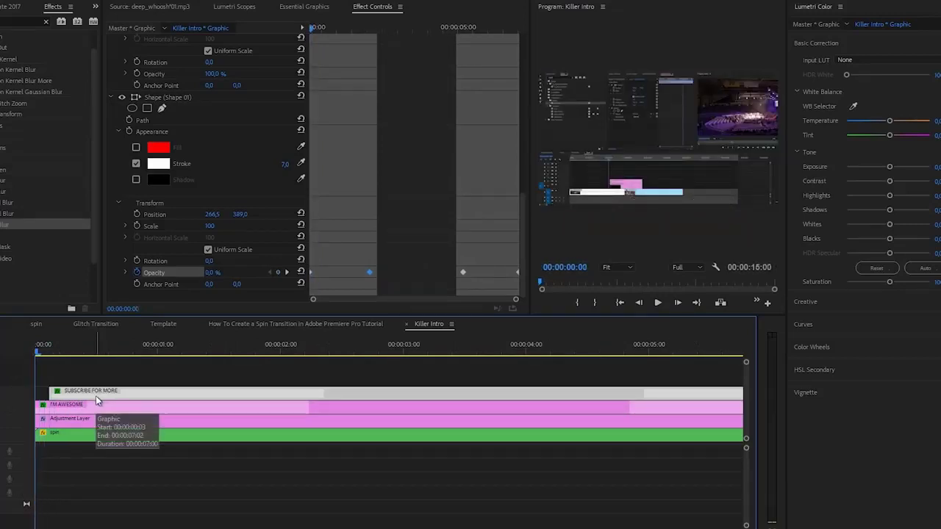
key(Right)
key(Right)
key(Right)
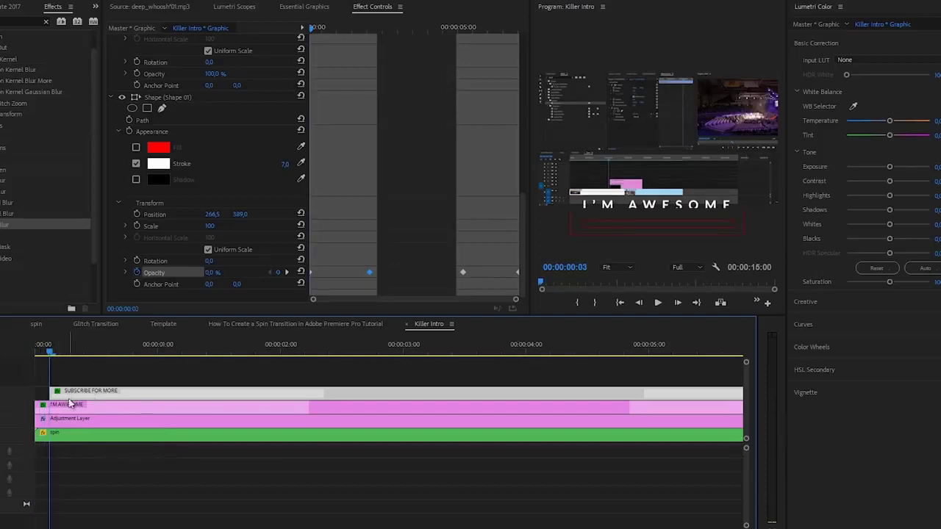
drag(40, 356, 20, 358)
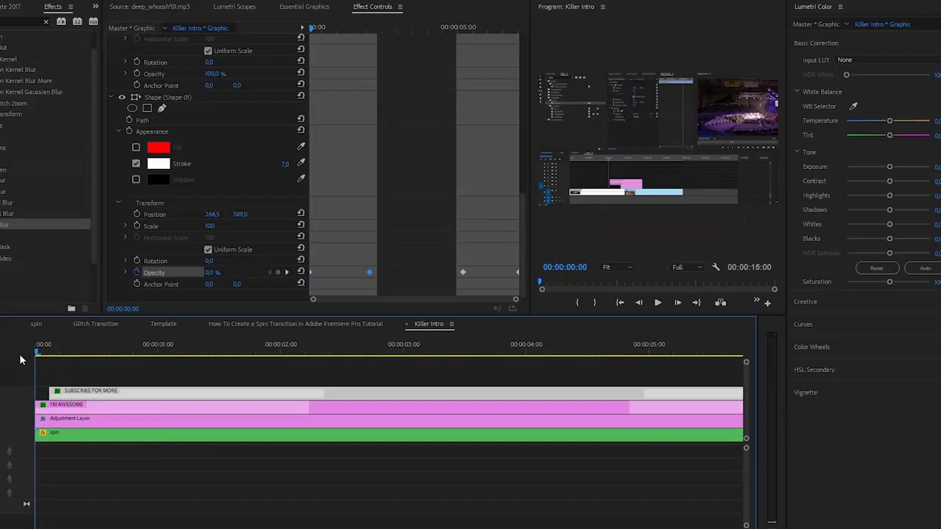
- Add a 38% opacity keyframe at 1:13 and nudge the last opacity keyframe slightly earlier
key(space)
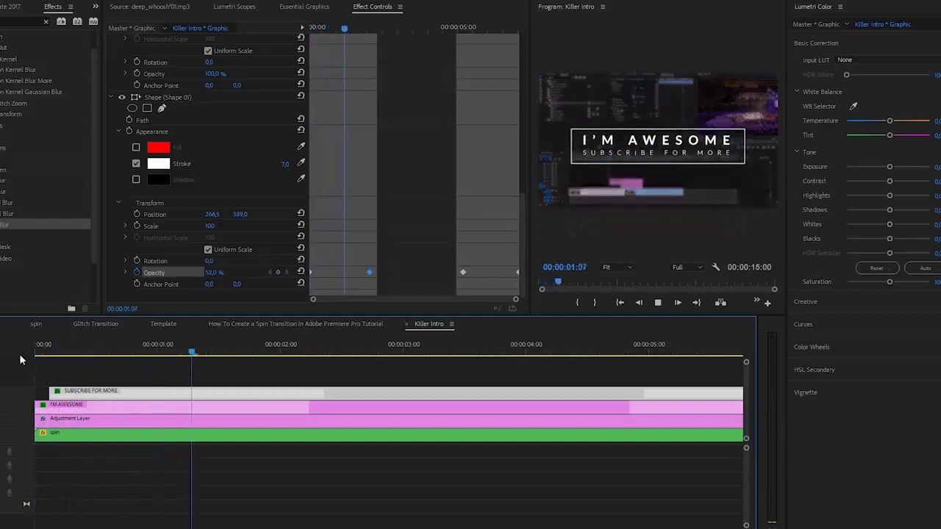
click(222, 349)
click(312, 272)
text(38)
key(Return)
click(506, 273)
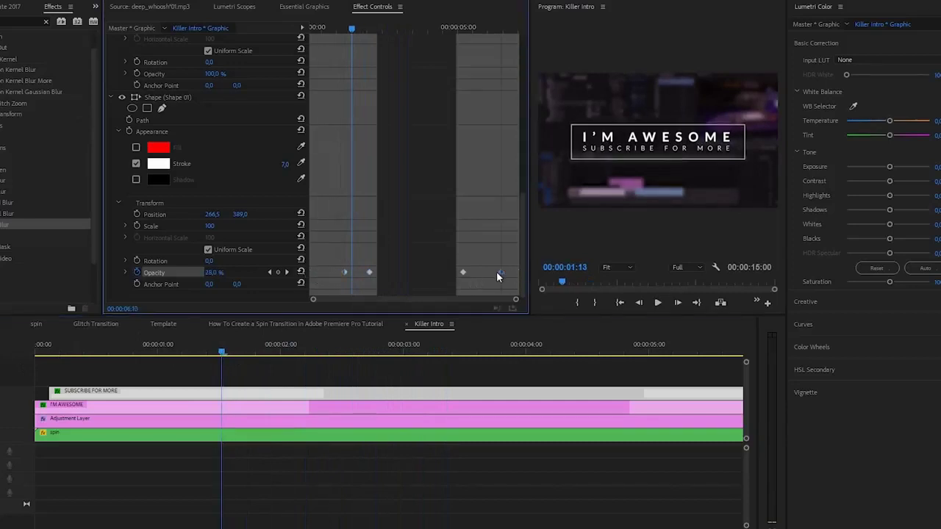
drag(465, 271, 462, 272)
- Replay the intro from the start and select all four opacity keyframes
click(4, 386)
key(Home)
key(space)
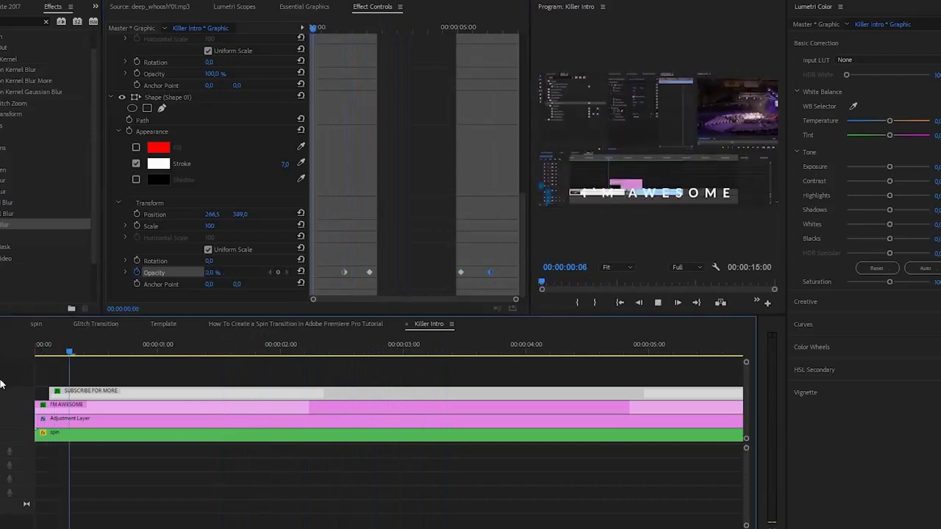
key(space)
key(Right)
key(Right)
key(Right)
key(Right)
drag(329, 257, 494, 275)
- Convert the four opacity keyframes to Bezier and steepen the first keyframe's ease curve
right_click(491, 272)
click(520, 376)
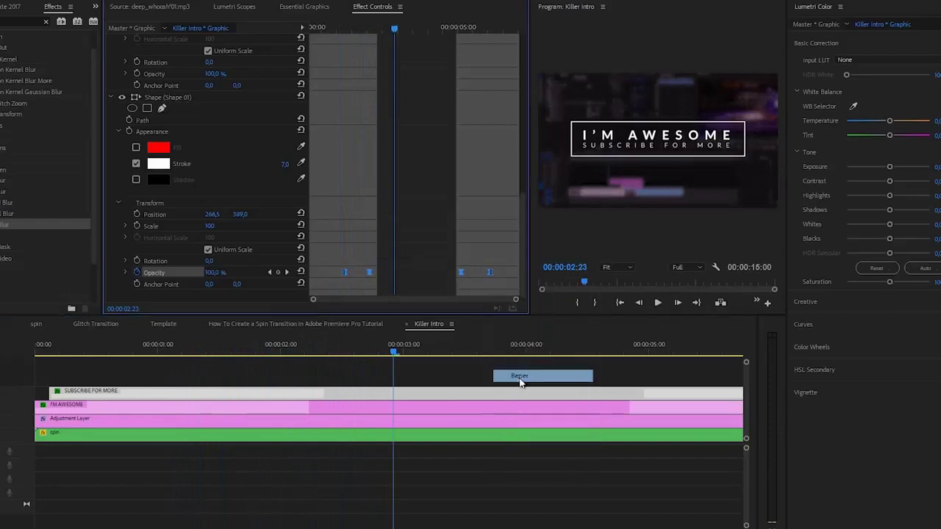
click(125, 272)
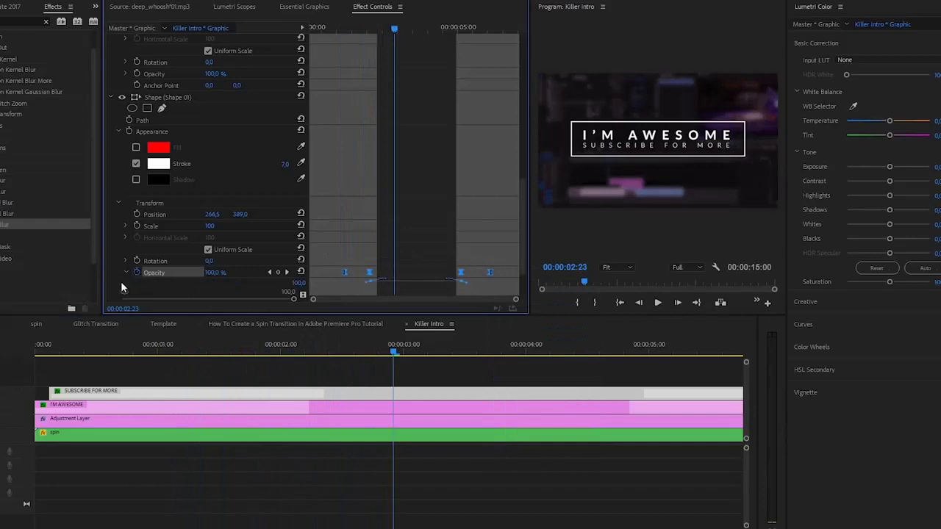
scroll(353, 281, down, 2)
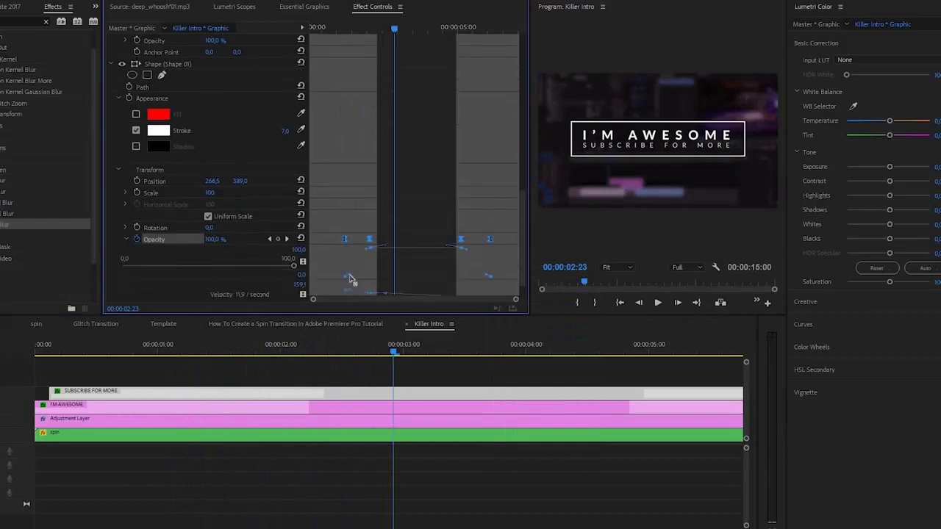
click(381, 271)
click(348, 277)
drag(362, 252, 451, 252)
click(491, 240)
click(371, 368)
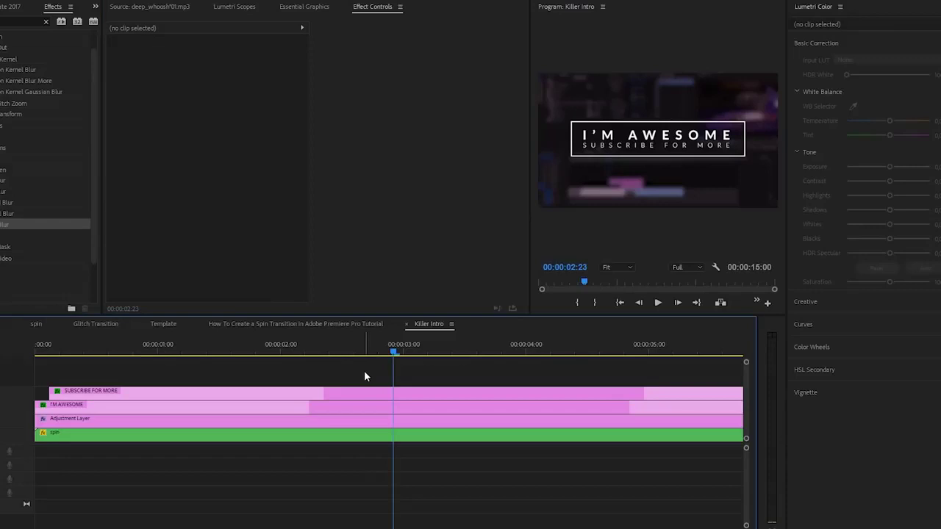
- Play the intro, stop at 6:01, and bring up the SUBSCRIBE FOR MORE clip's Shape Opacity settings
key(Home)
key(space)
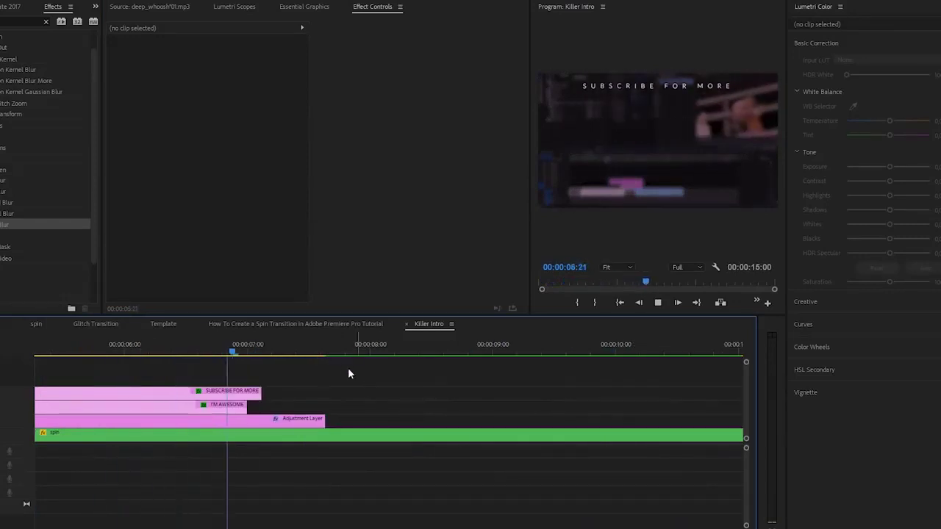
click(130, 351)
click(149, 391)
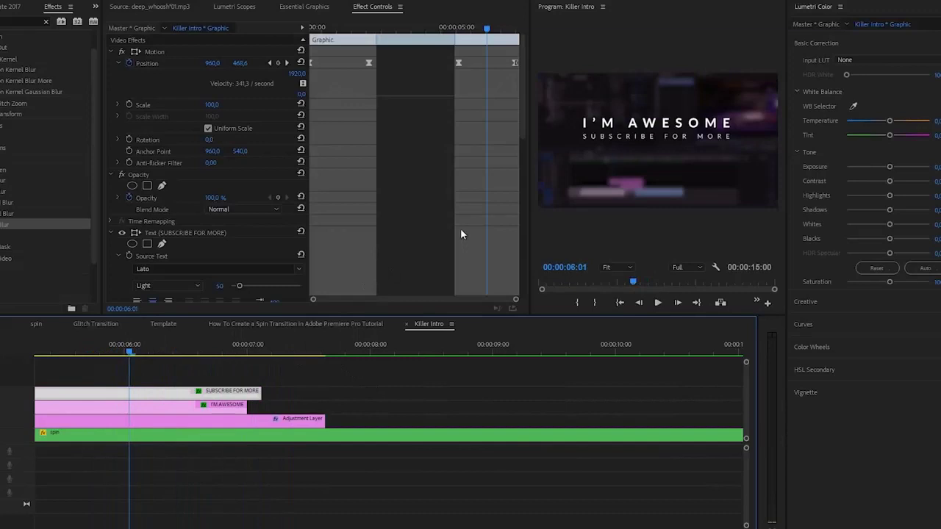
scroll(489, 147, down, 5)
drag(521, 168, 478, 271)
scroll(499, 256, down, 1)
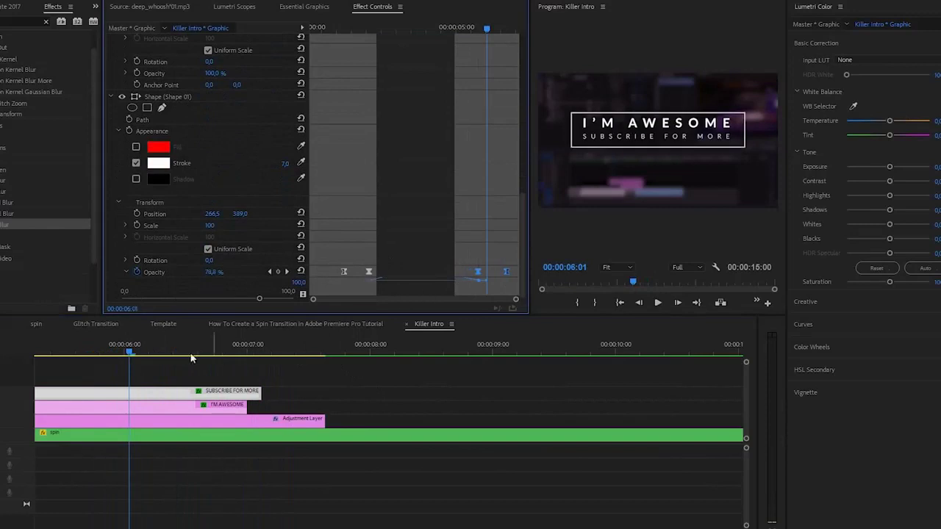